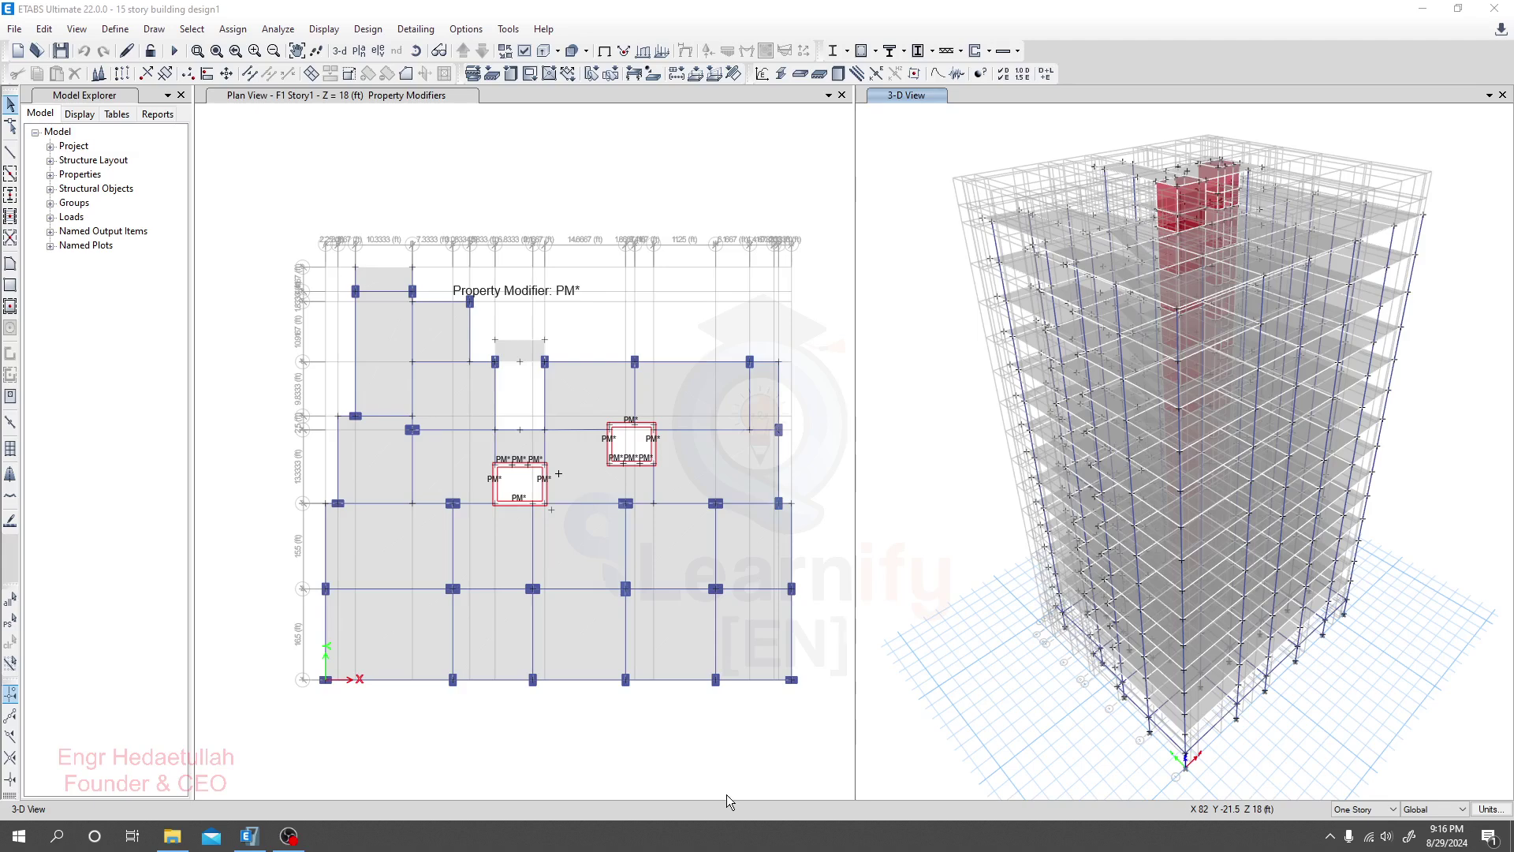
left_click(365, 31)
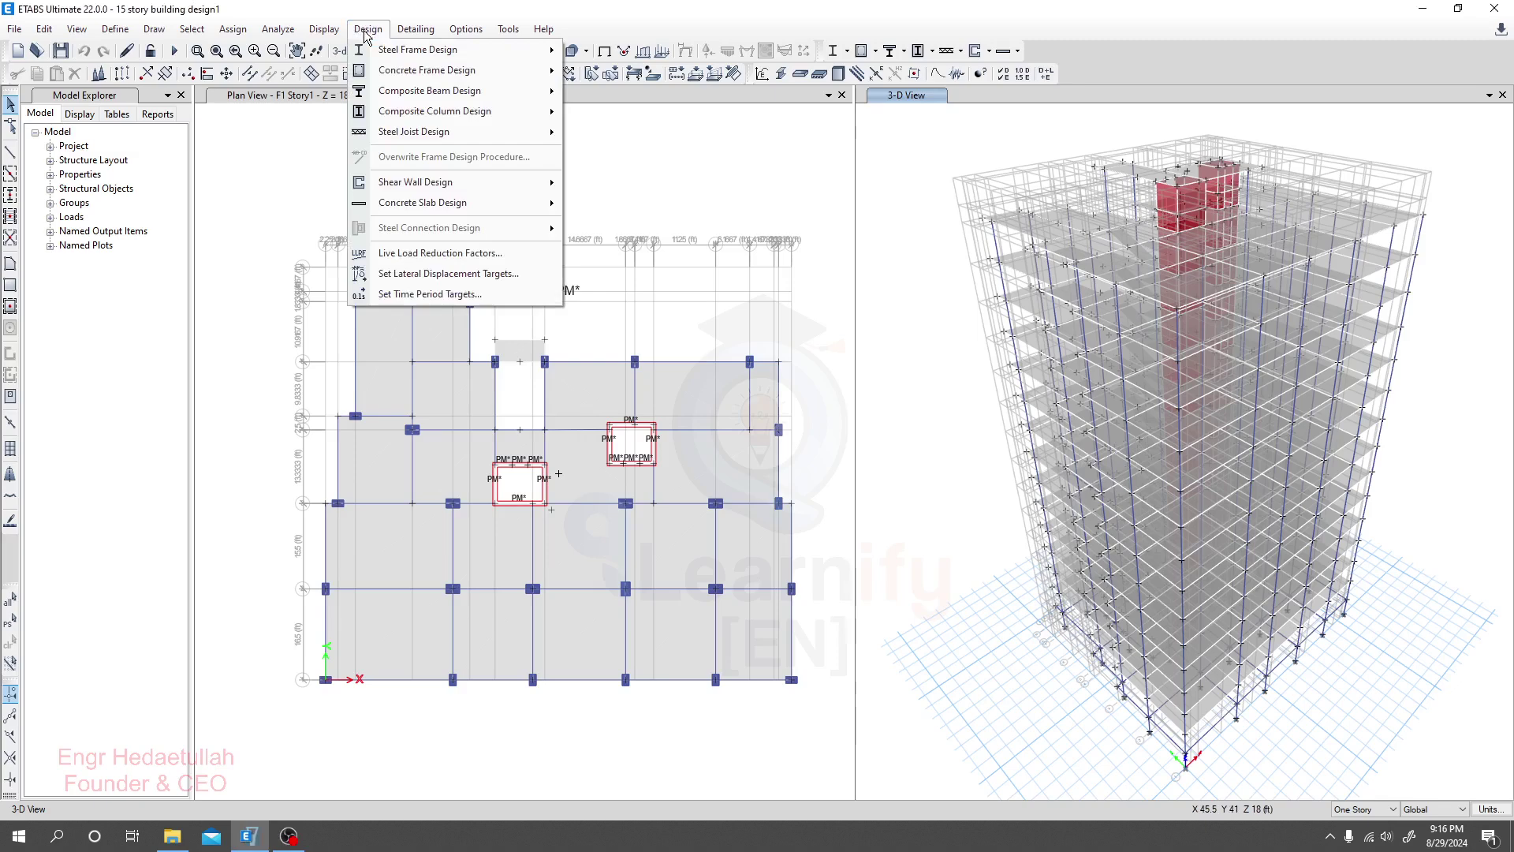
mouse_move(424, 79)
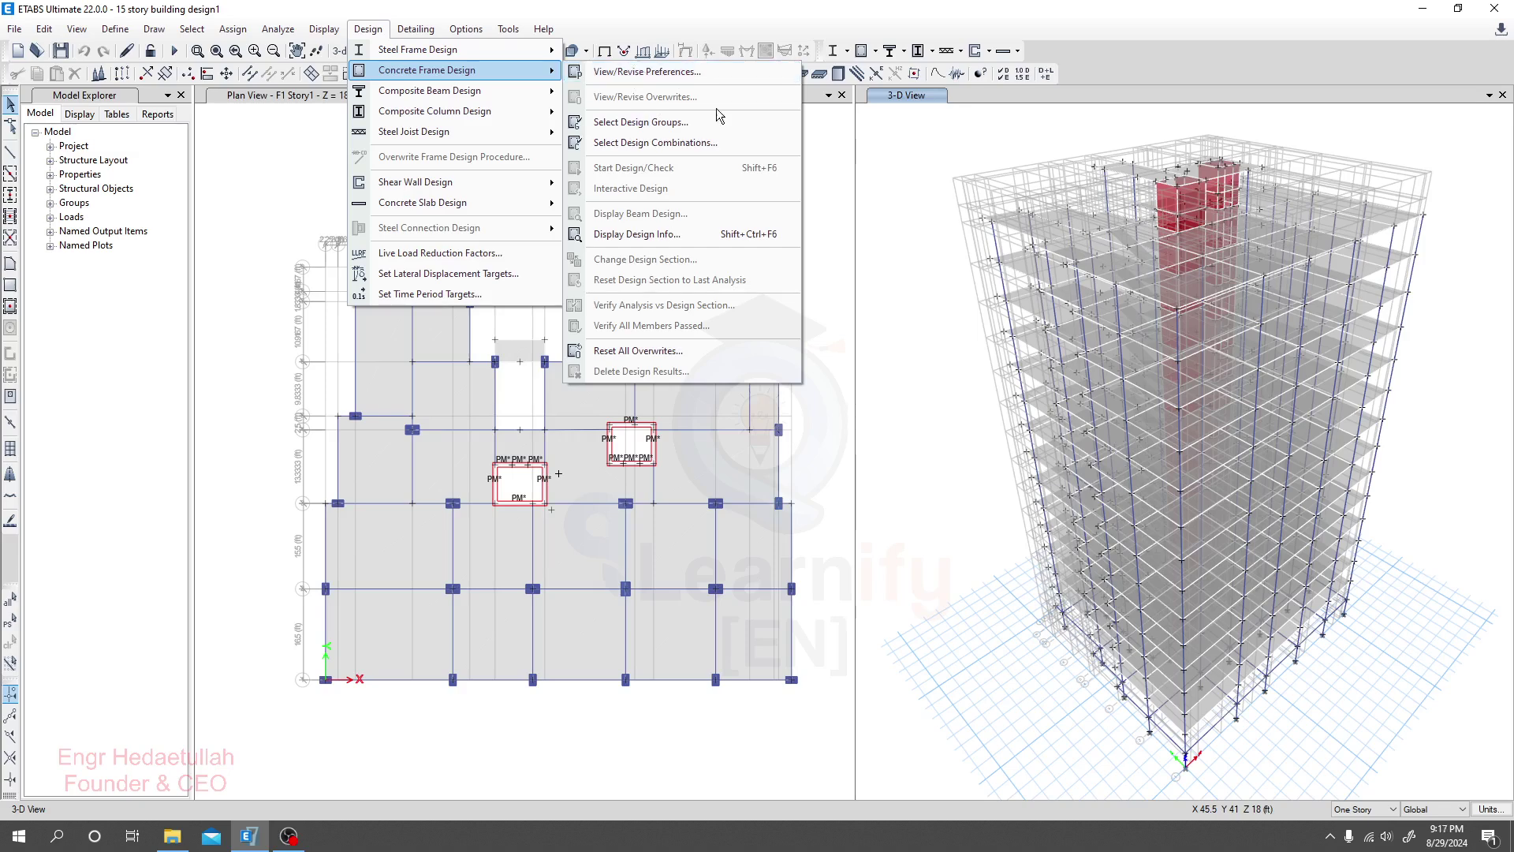
left_click(899, 8)
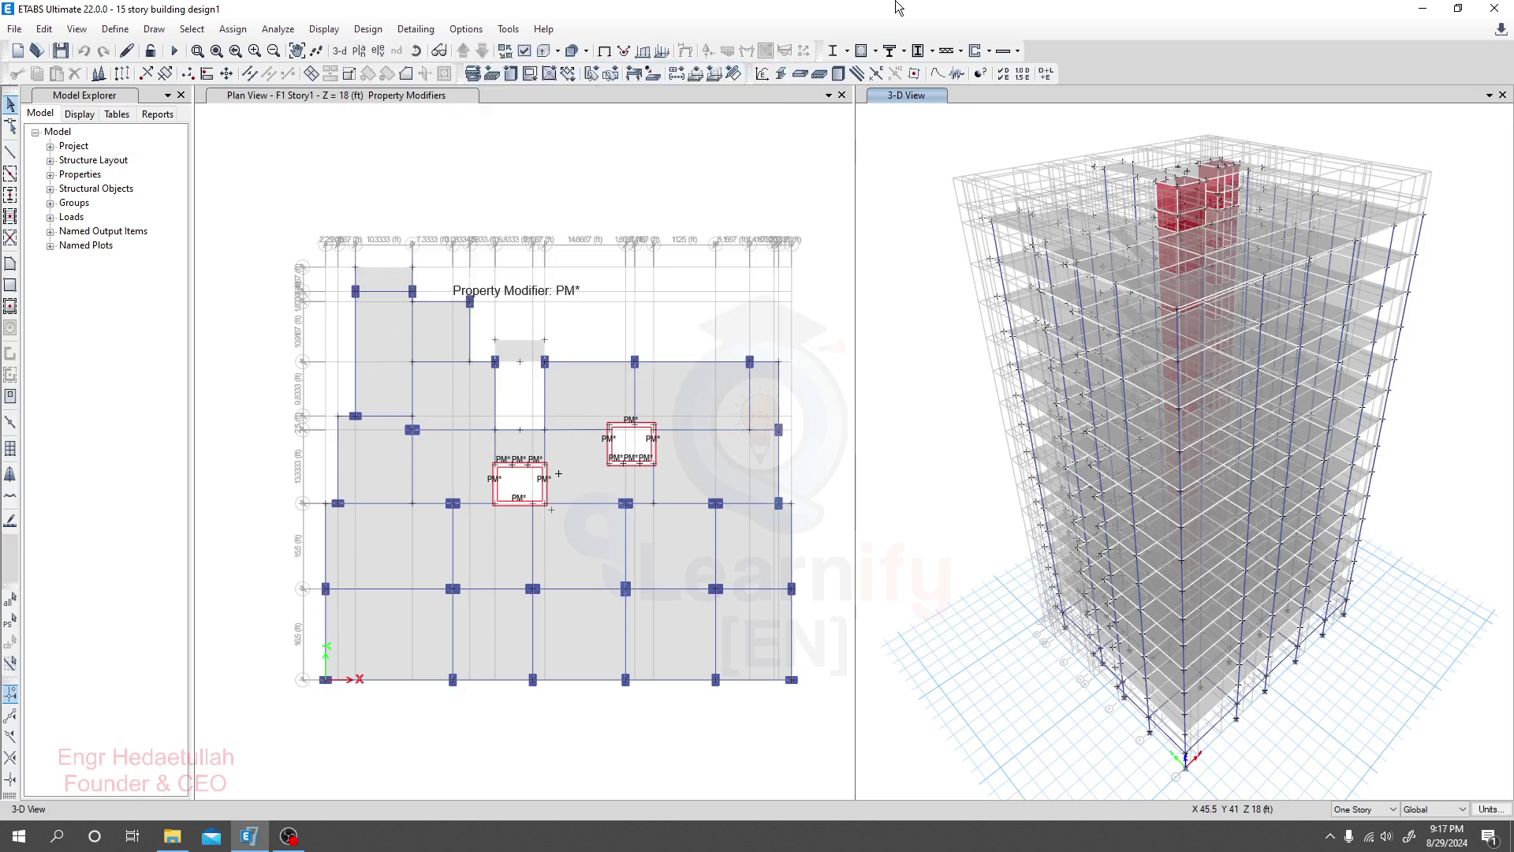
- In the concrete frame design preferences, choose ACI 318-19 as the design code
left_click(876, 52)
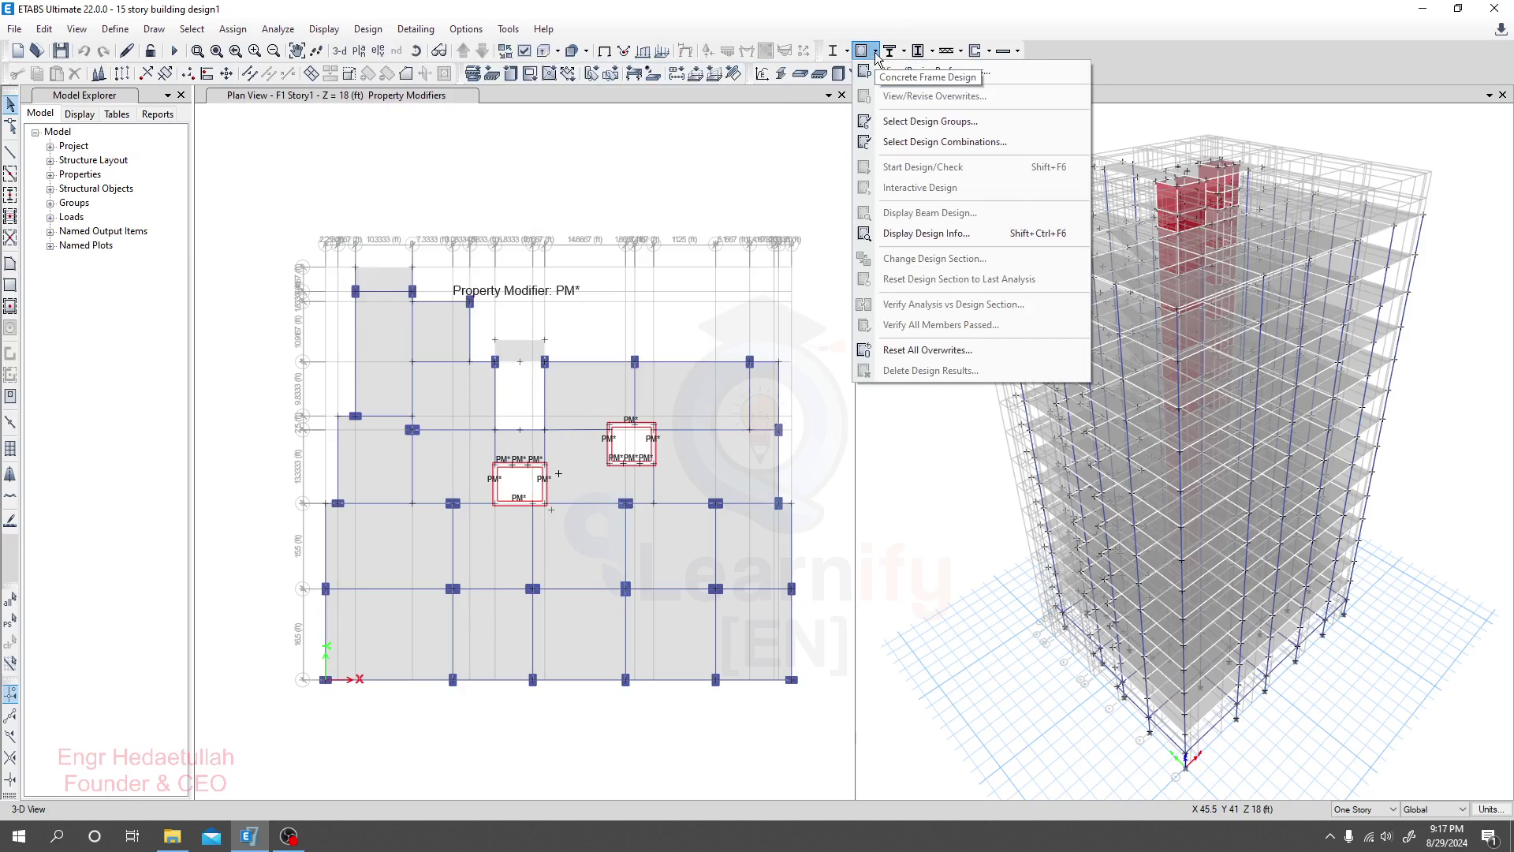
left_click(876, 51)
left_click(877, 51)
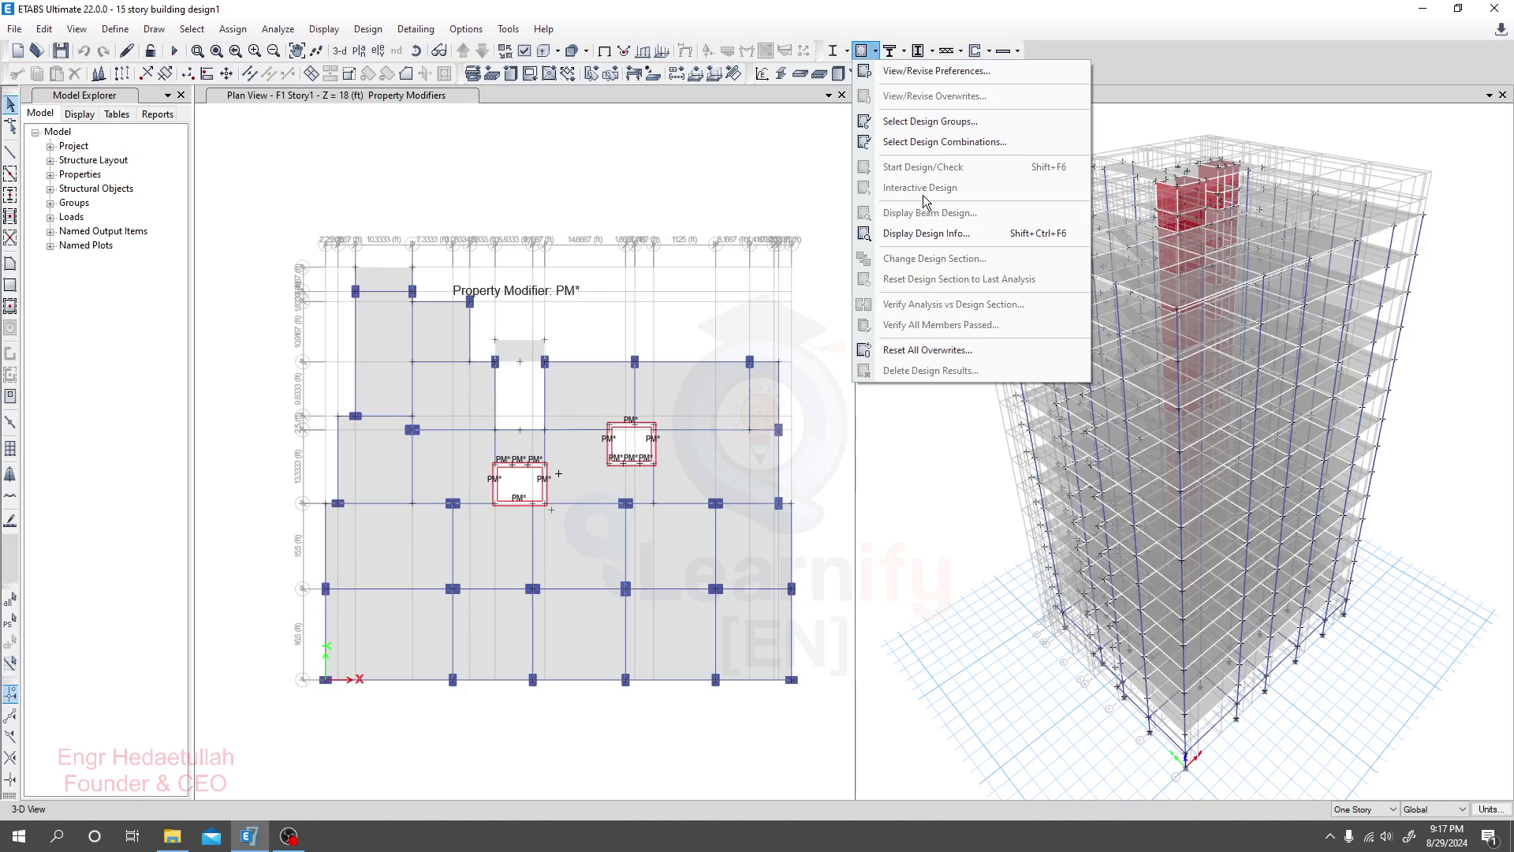
left_click(930, 72)
mouse_move(807, 168)
left_mouse_down()
mouse_move(651, 105)
mouse_move(595, 107)
left_mouse_up()
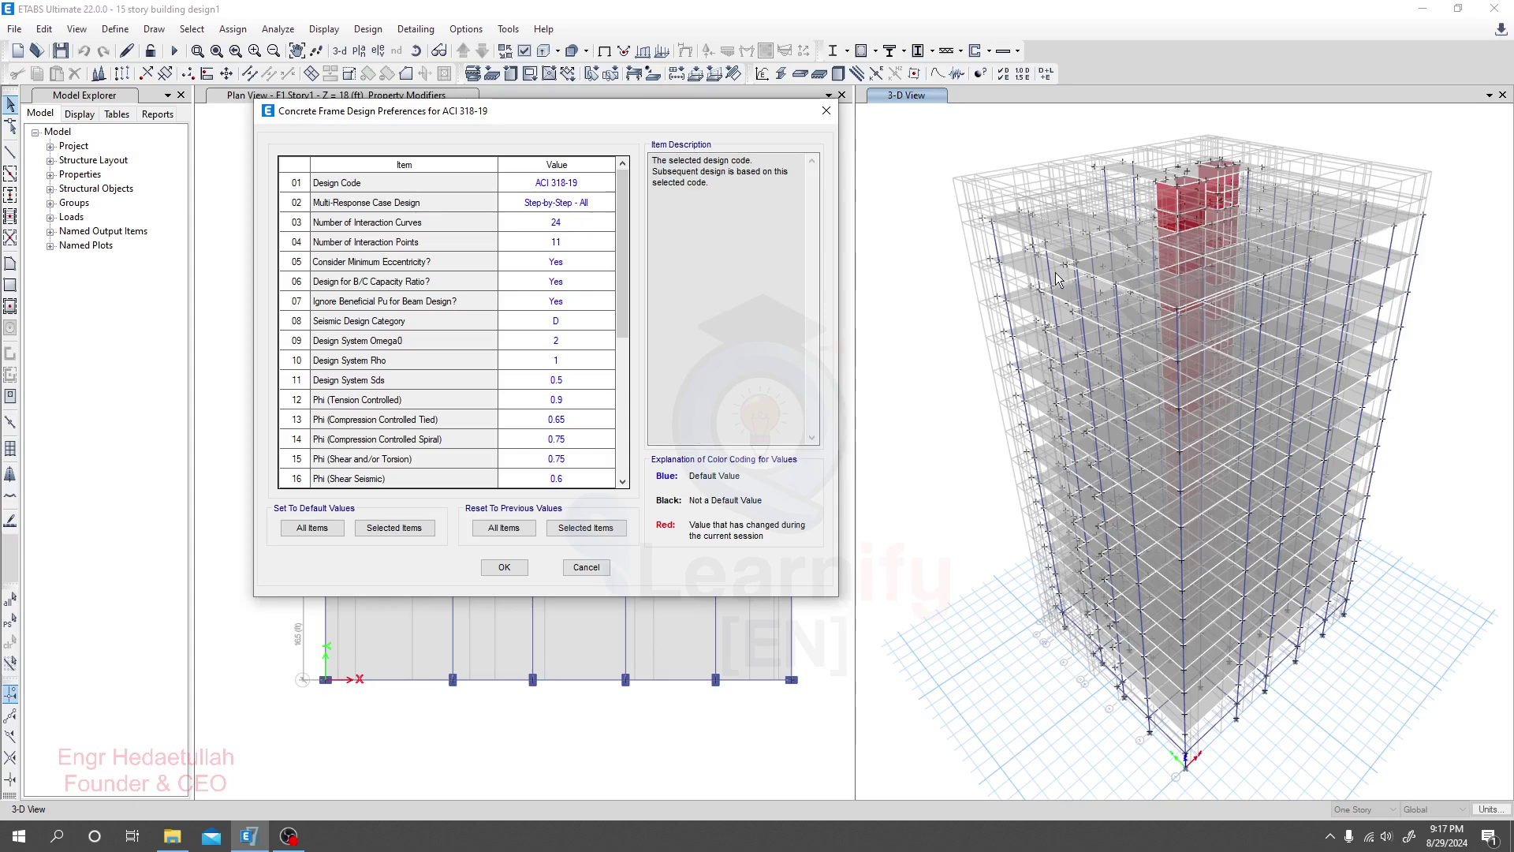
left_click(596, 188)
left_click(606, 185)
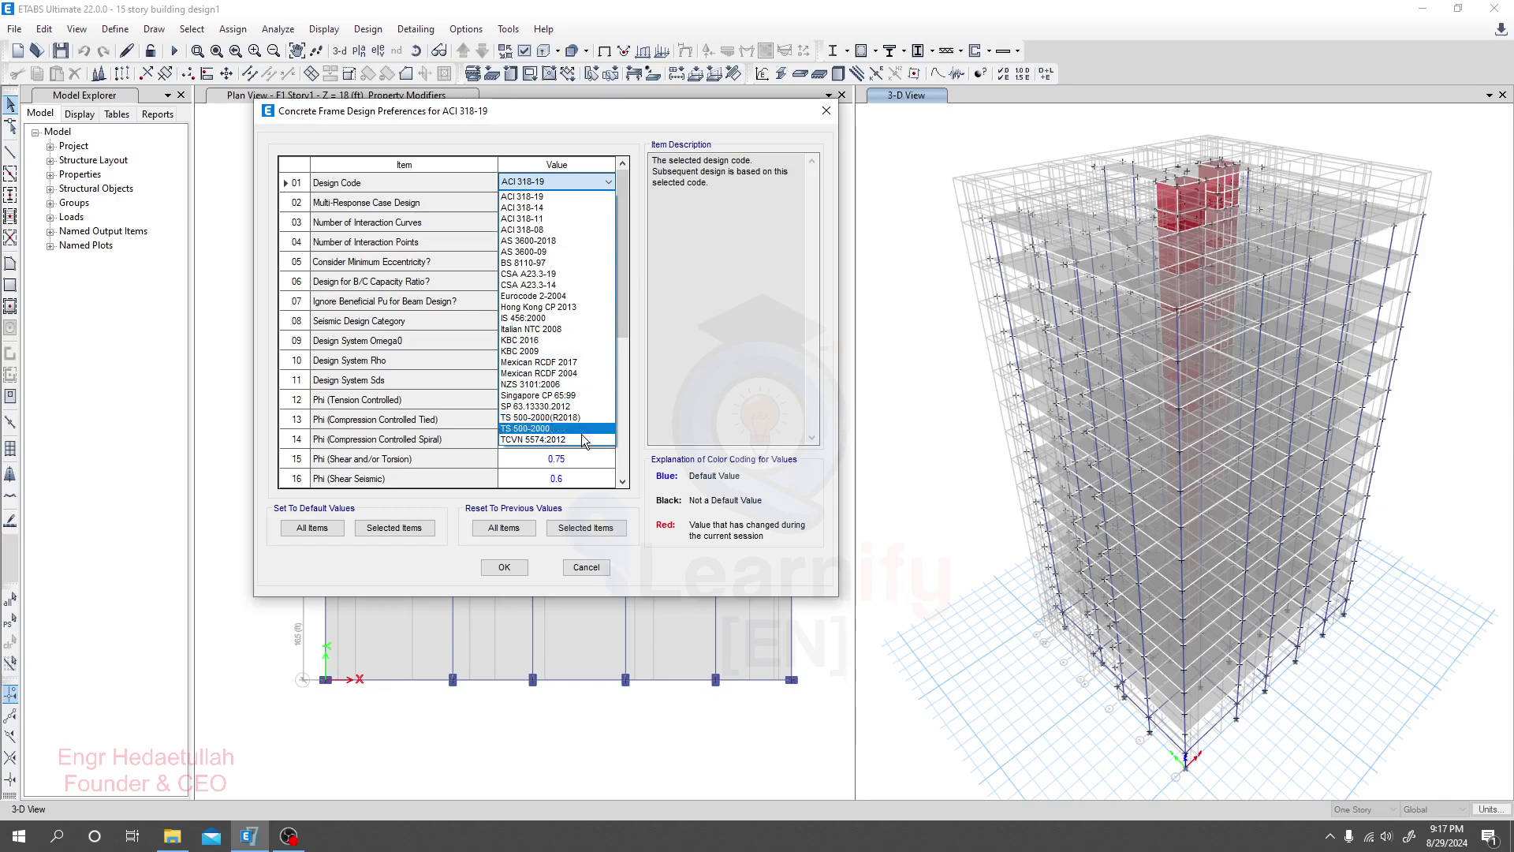
left_click(710, 383)
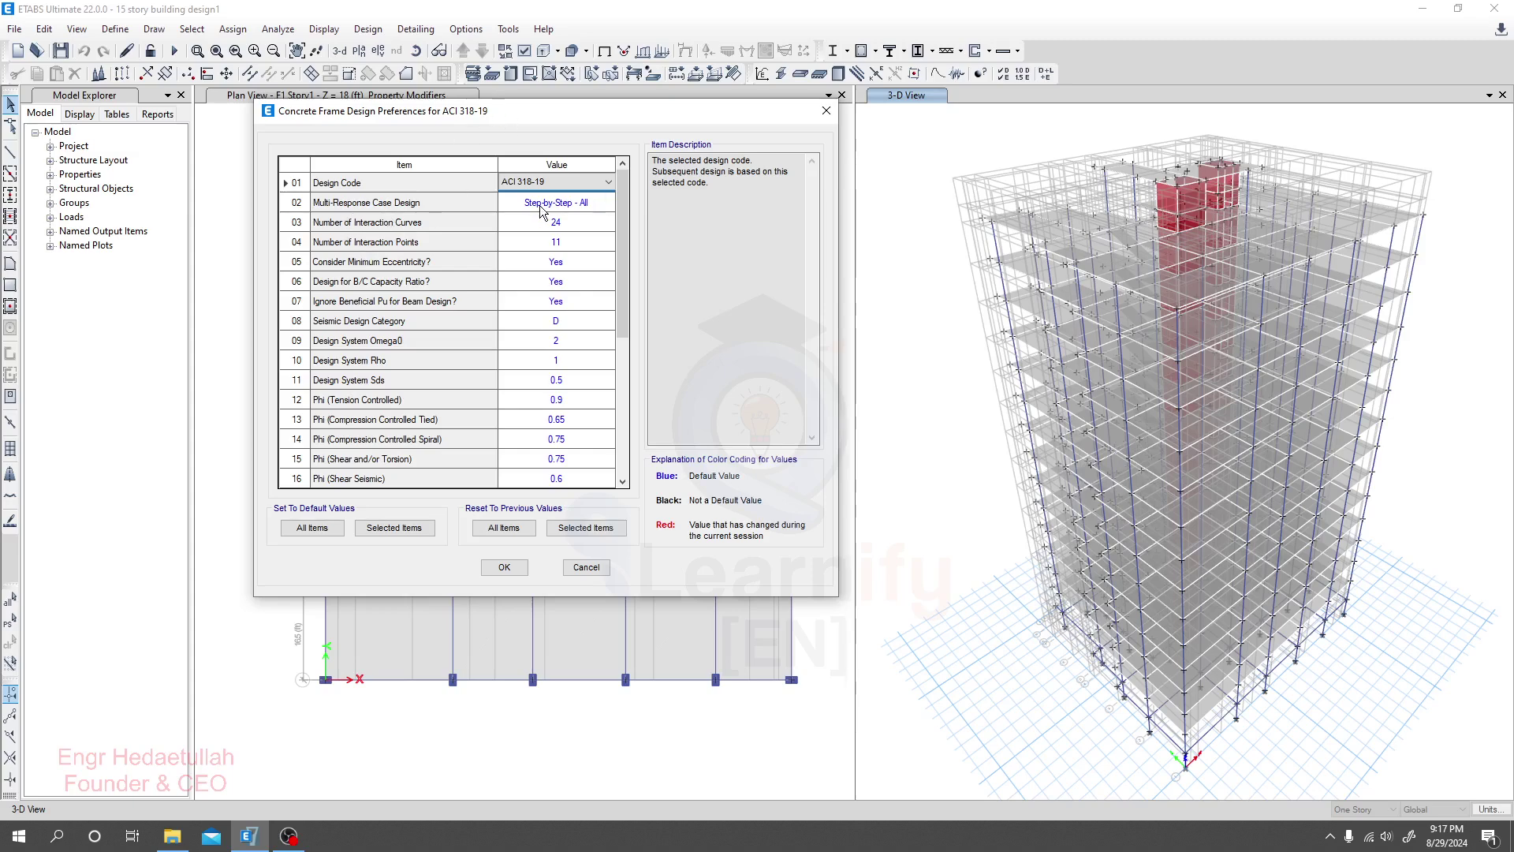
left_click(727, 278)
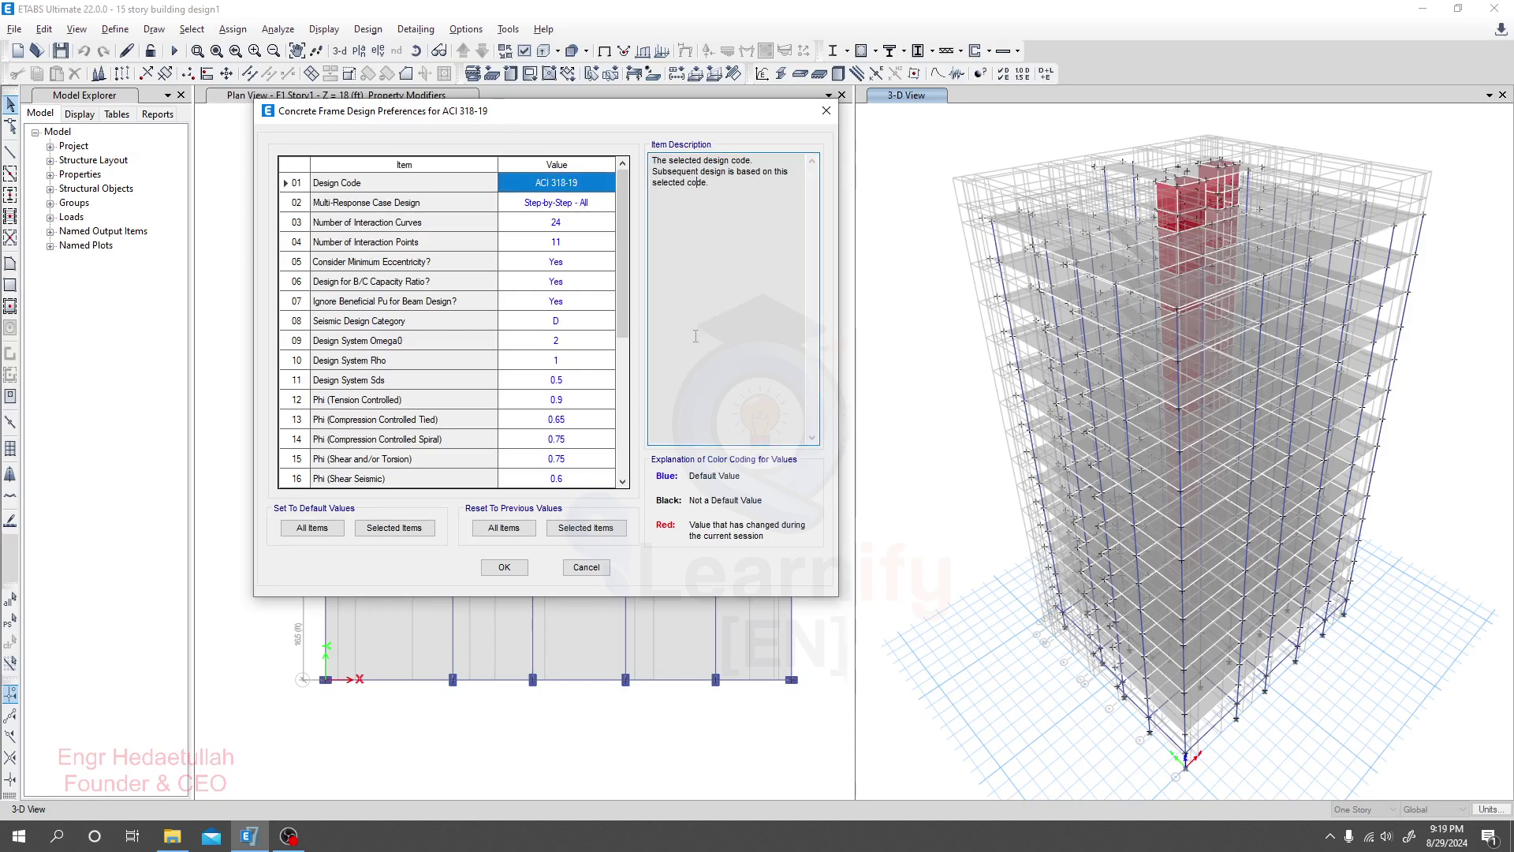
left_click(597, 182)
left_click(599, 186)
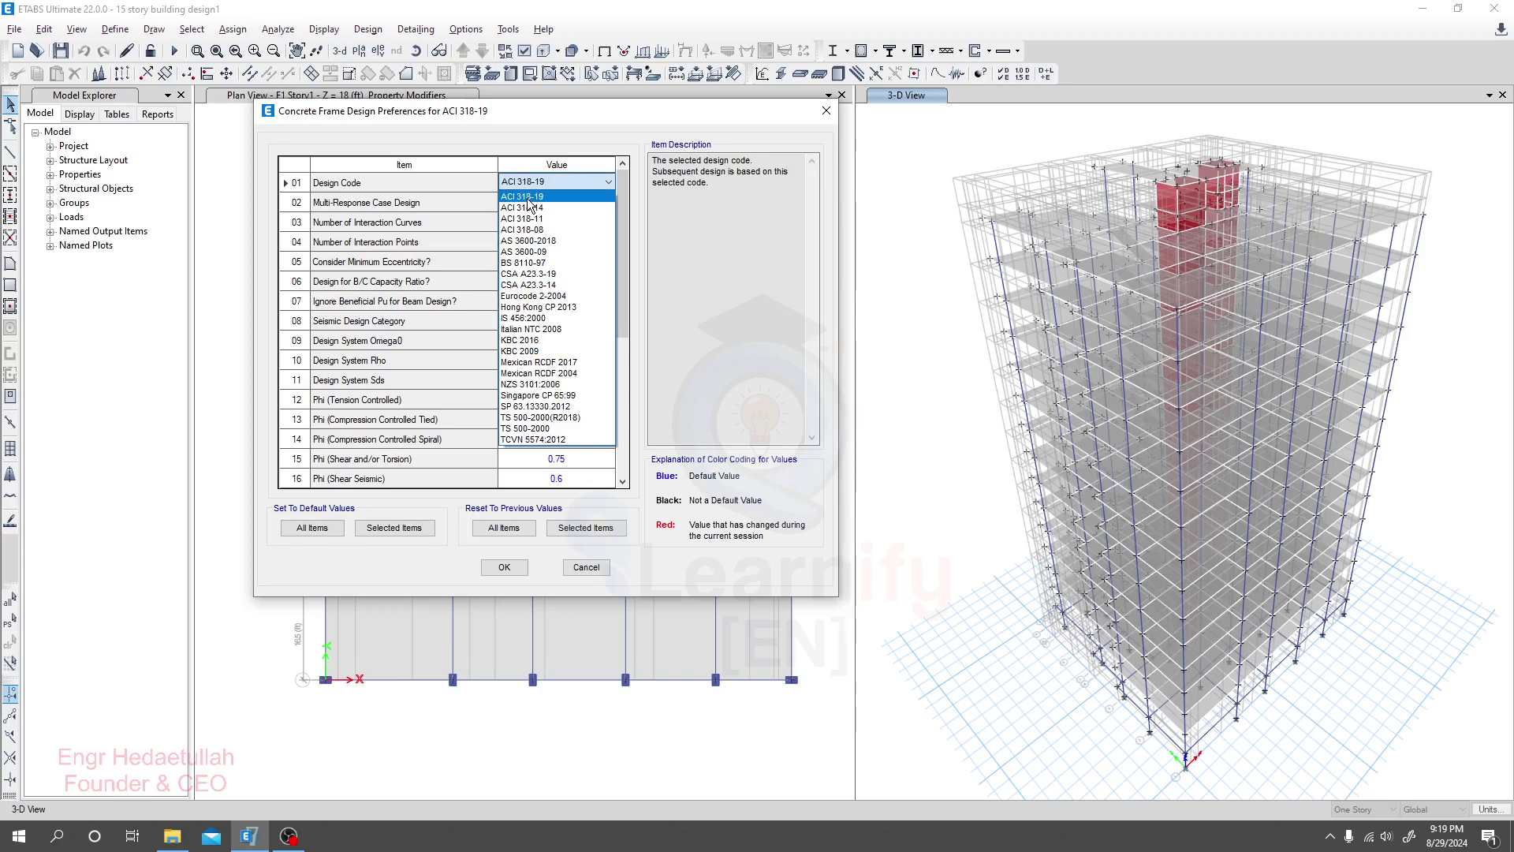
left_click(559, 197)
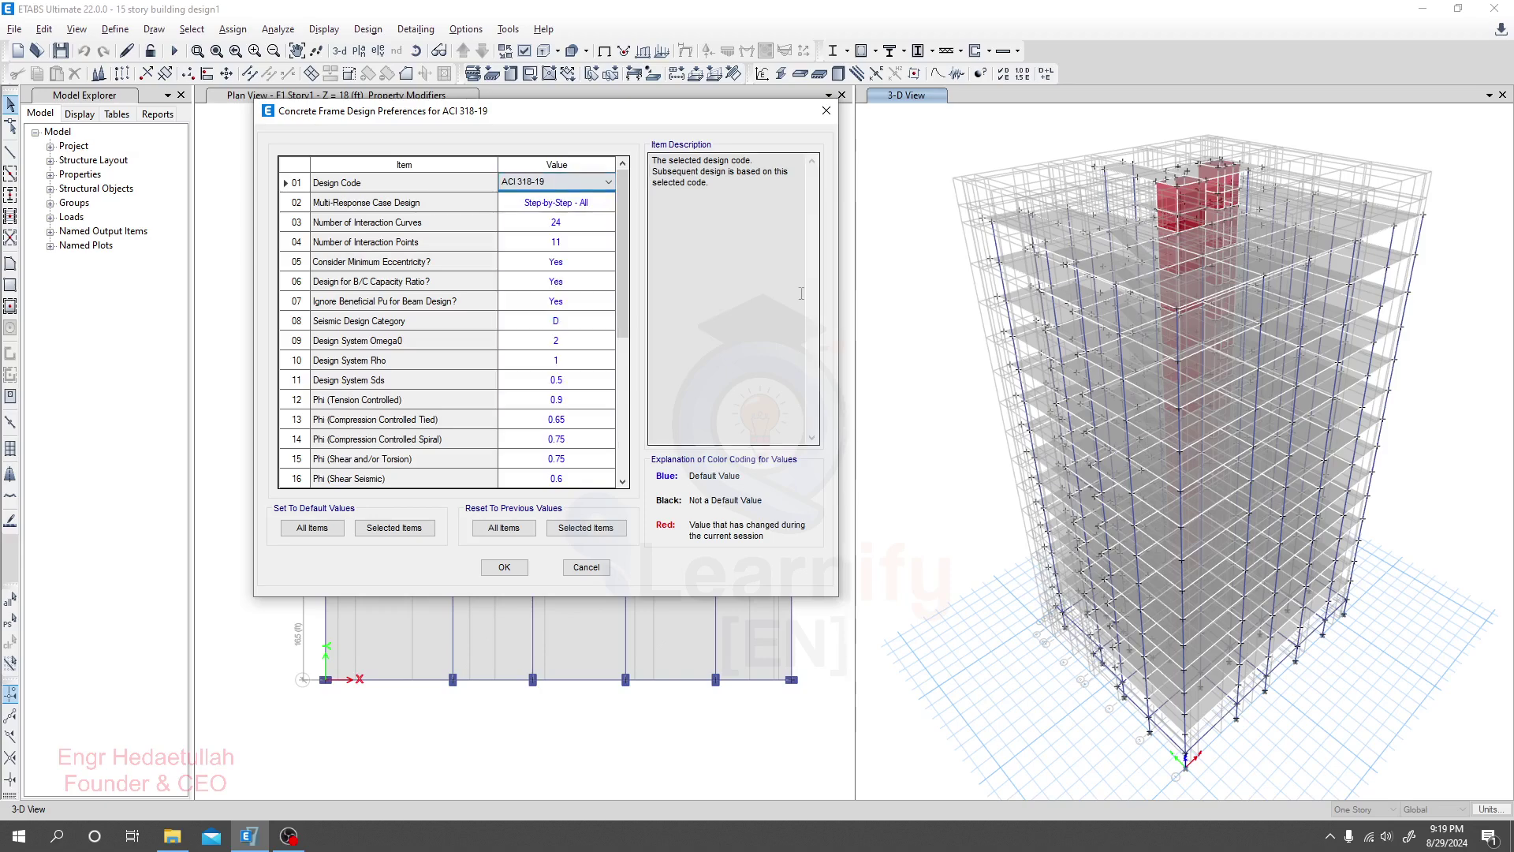
left_click(721, 291)
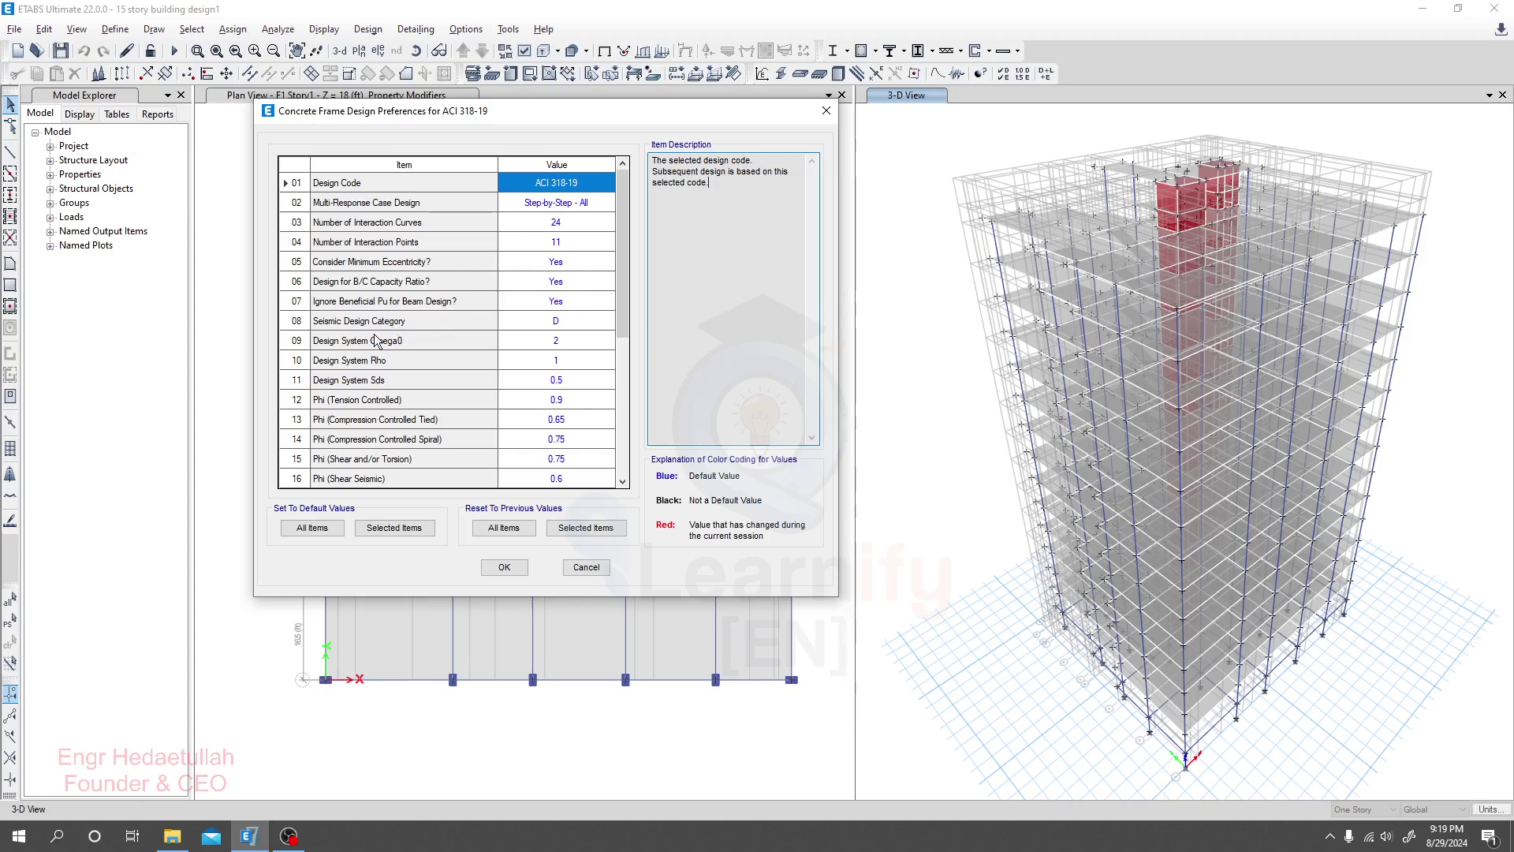
- Set the seismic design category to D in the concrete frame design preferences
left_click(584, 328)
left_click(584, 328)
left_click(609, 320)
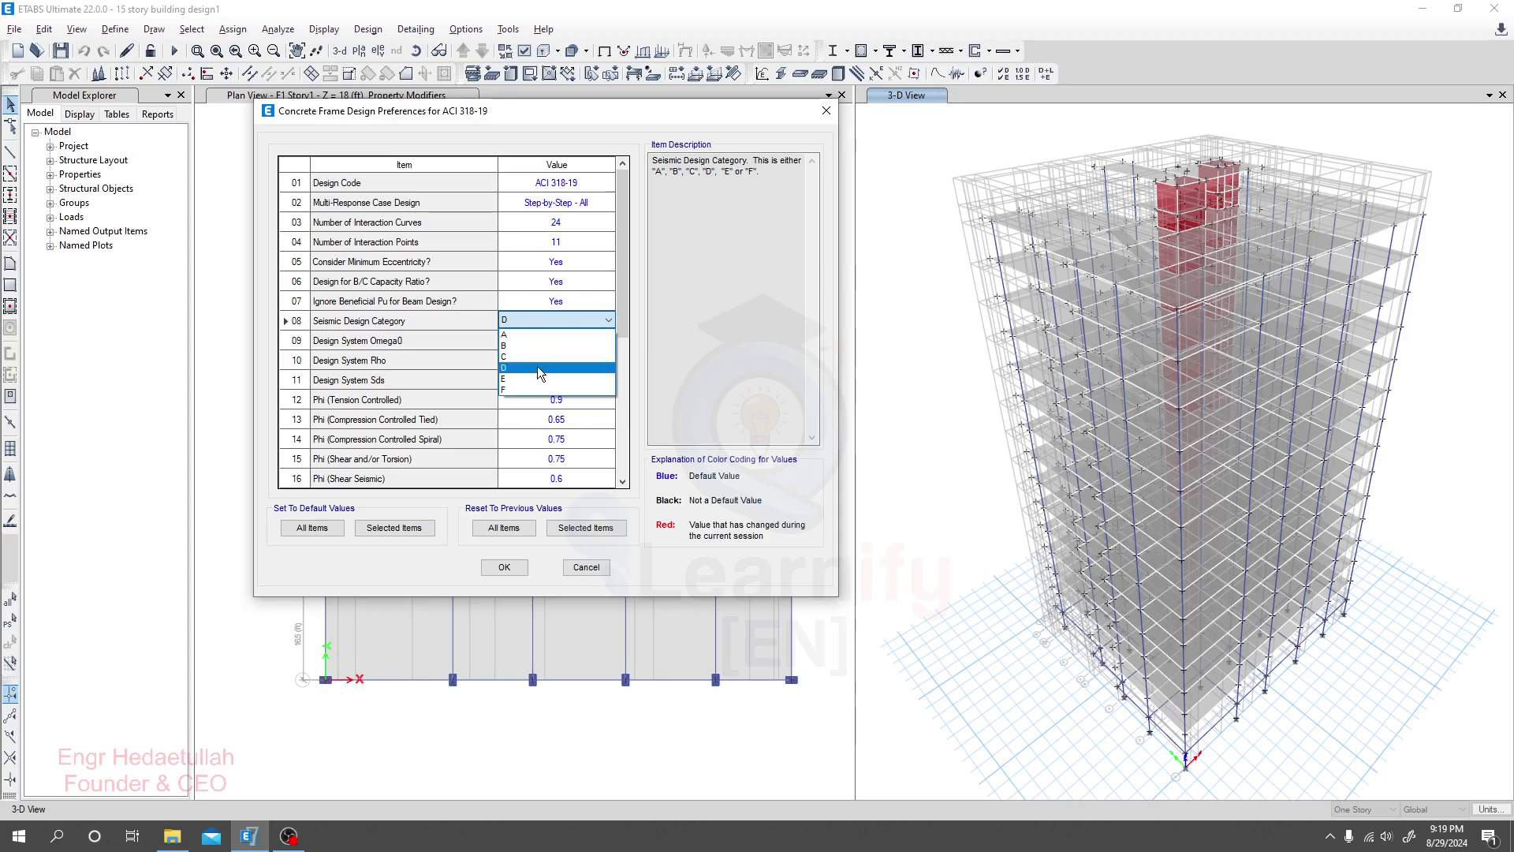
left_click(537, 366)
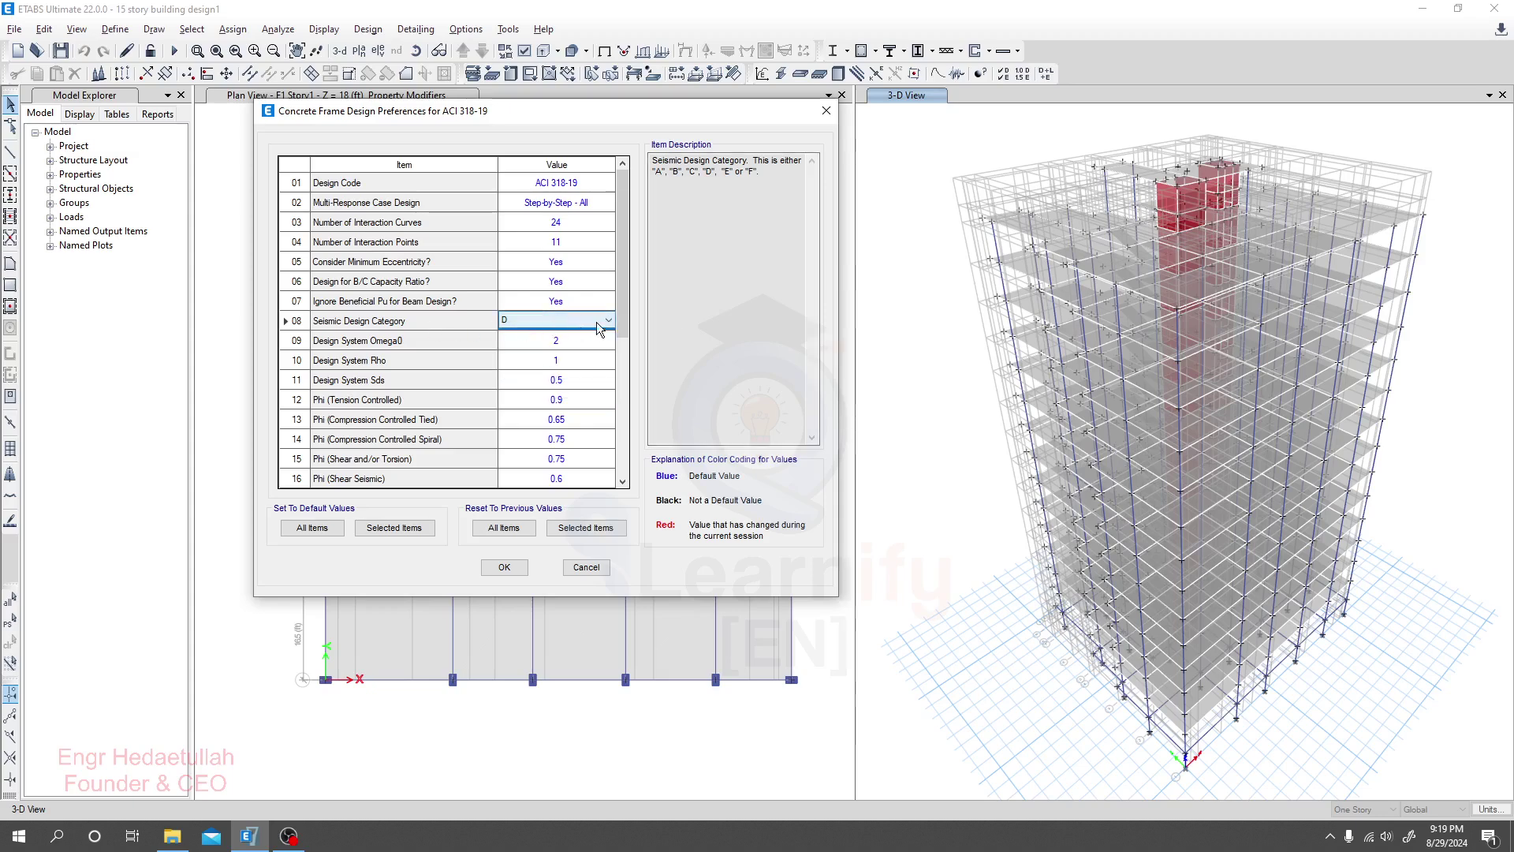
left_click(724, 327)
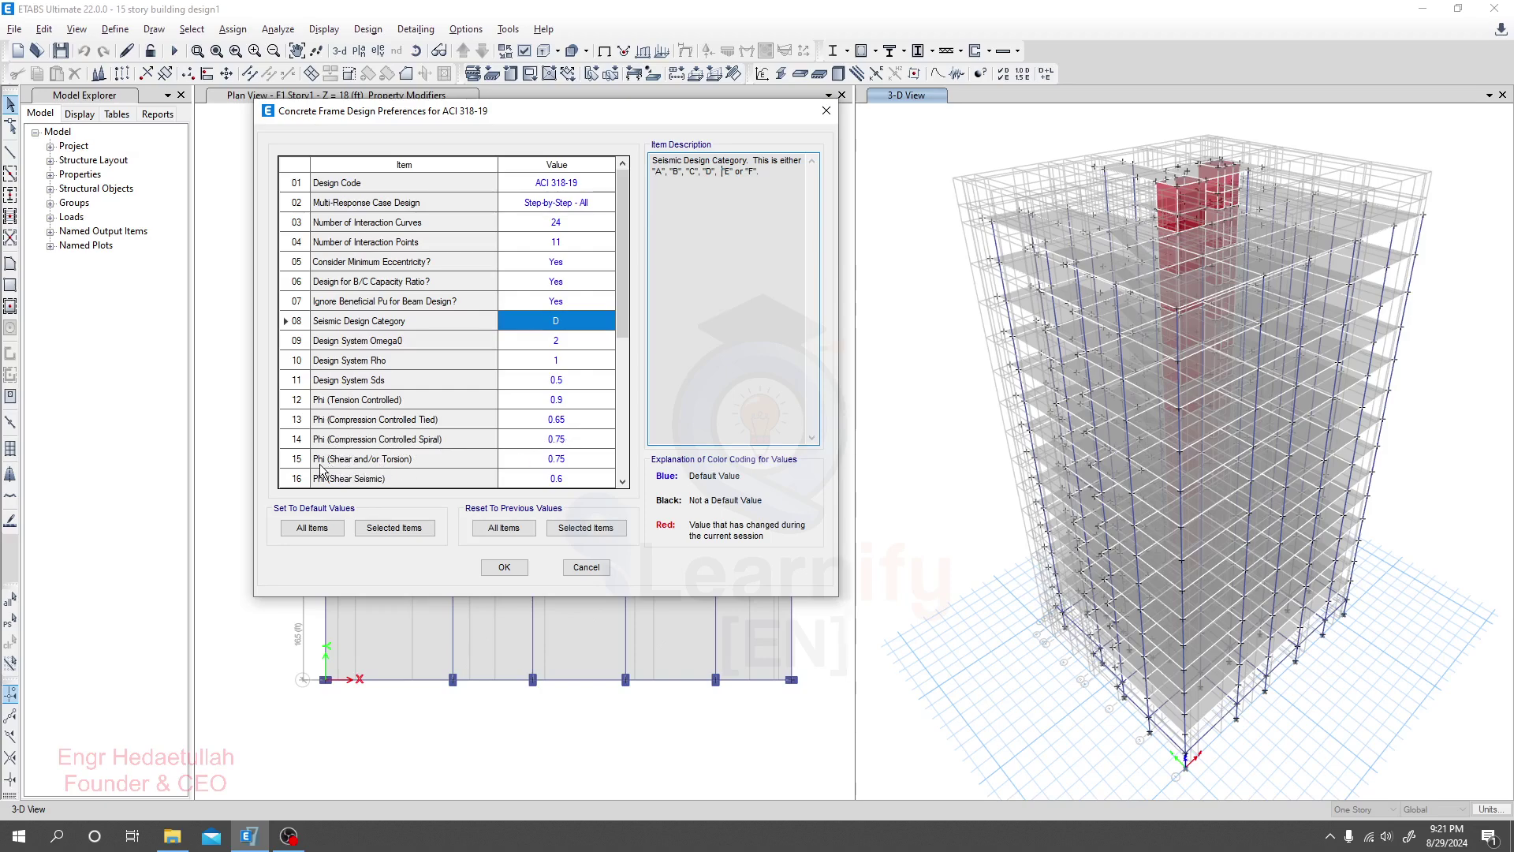
- Review the remaining concrete frame design preferences, from the shear and torsion reduction factor through the utilization factor limit
left_click(584, 457)
left_click(585, 457)
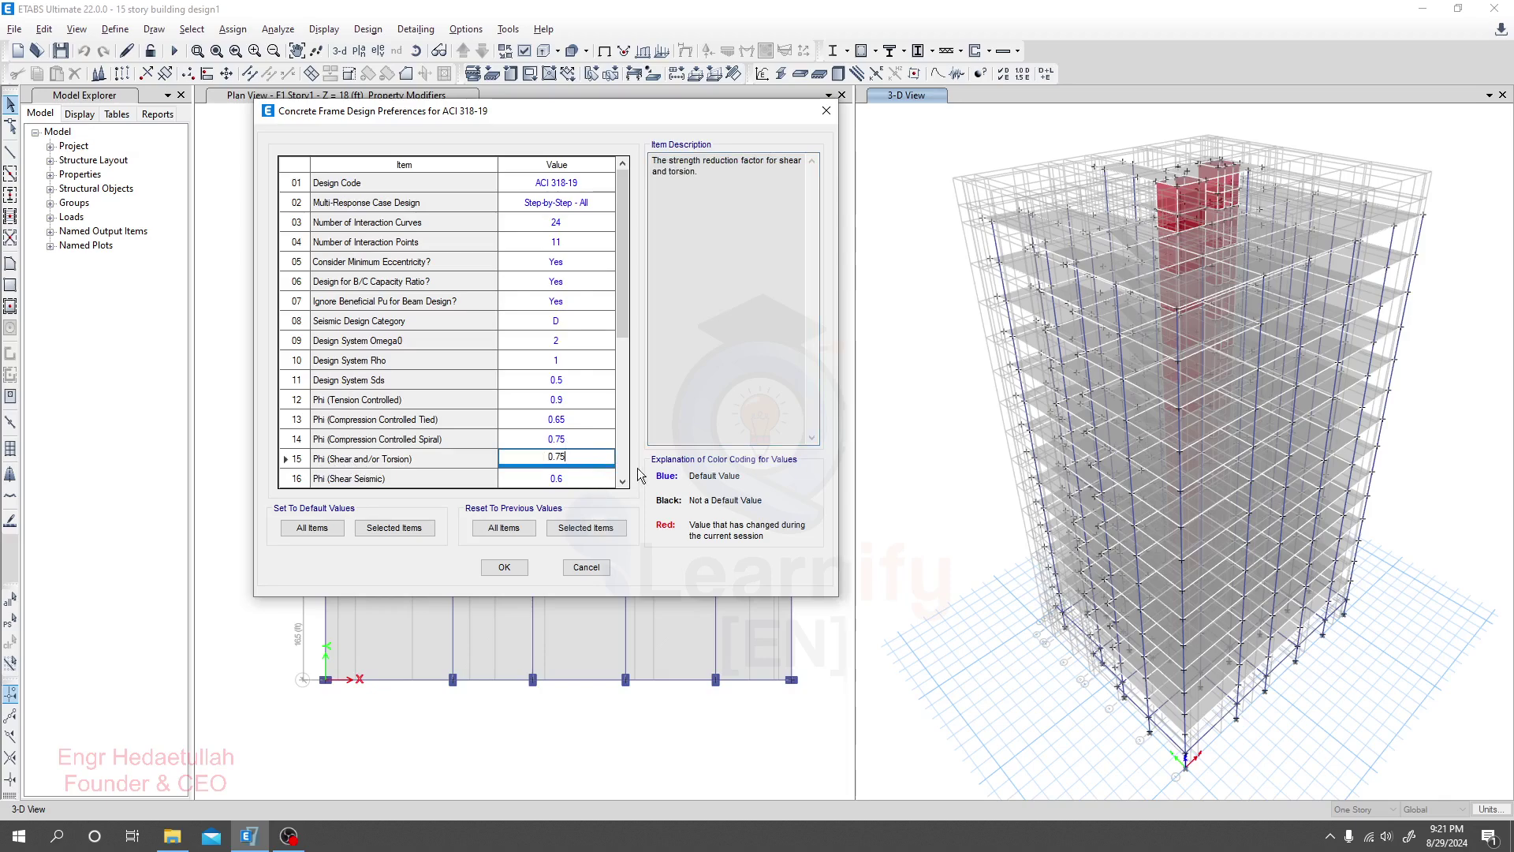
left_click_drag(626, 327, 628, 350)
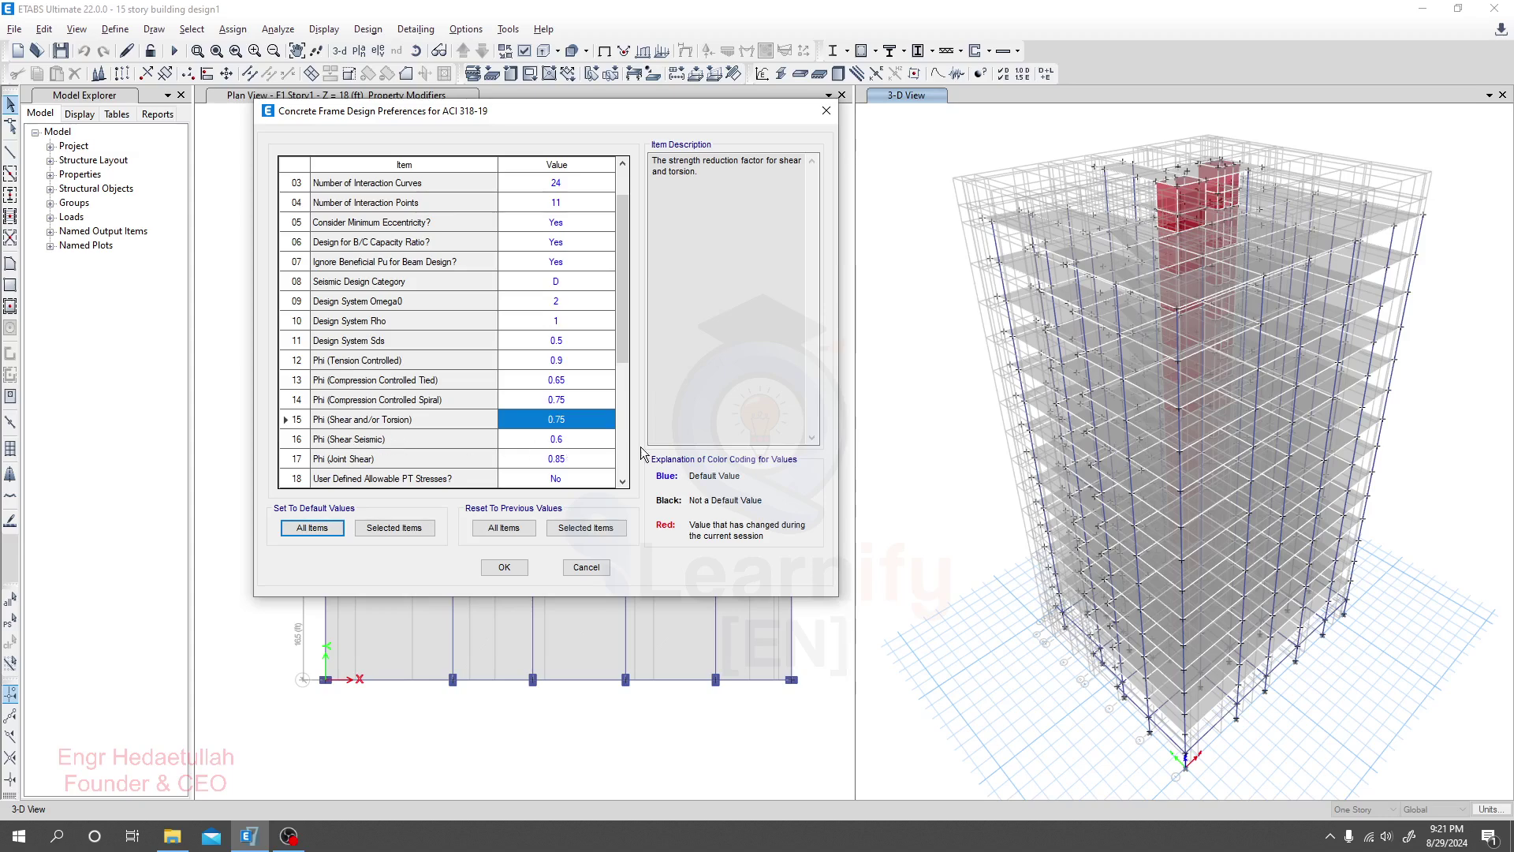
scroll(576, 437, "down", 1)
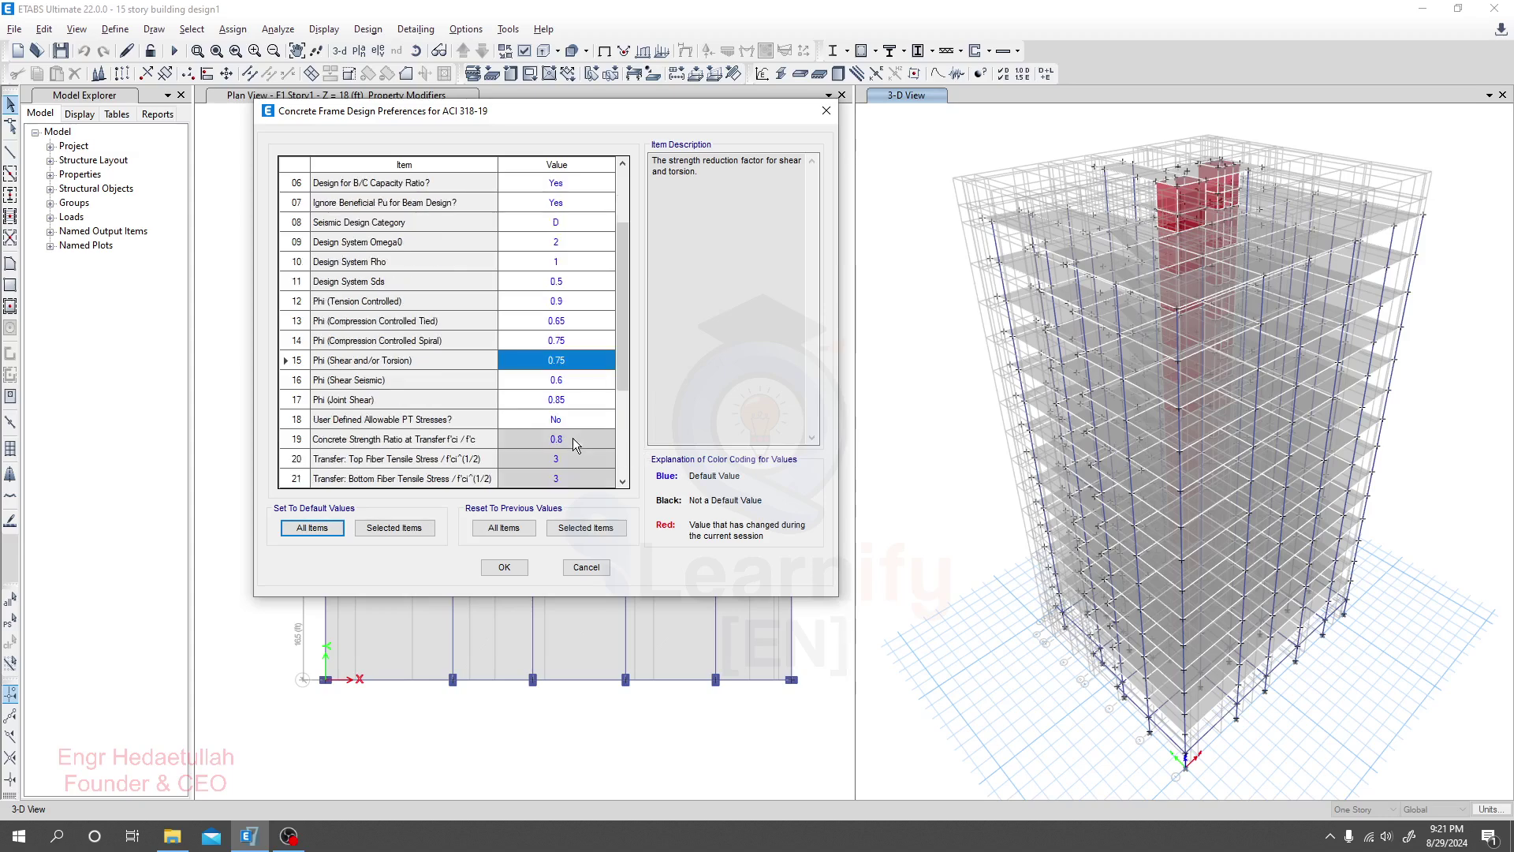
scroll(575, 377, "down", 1)
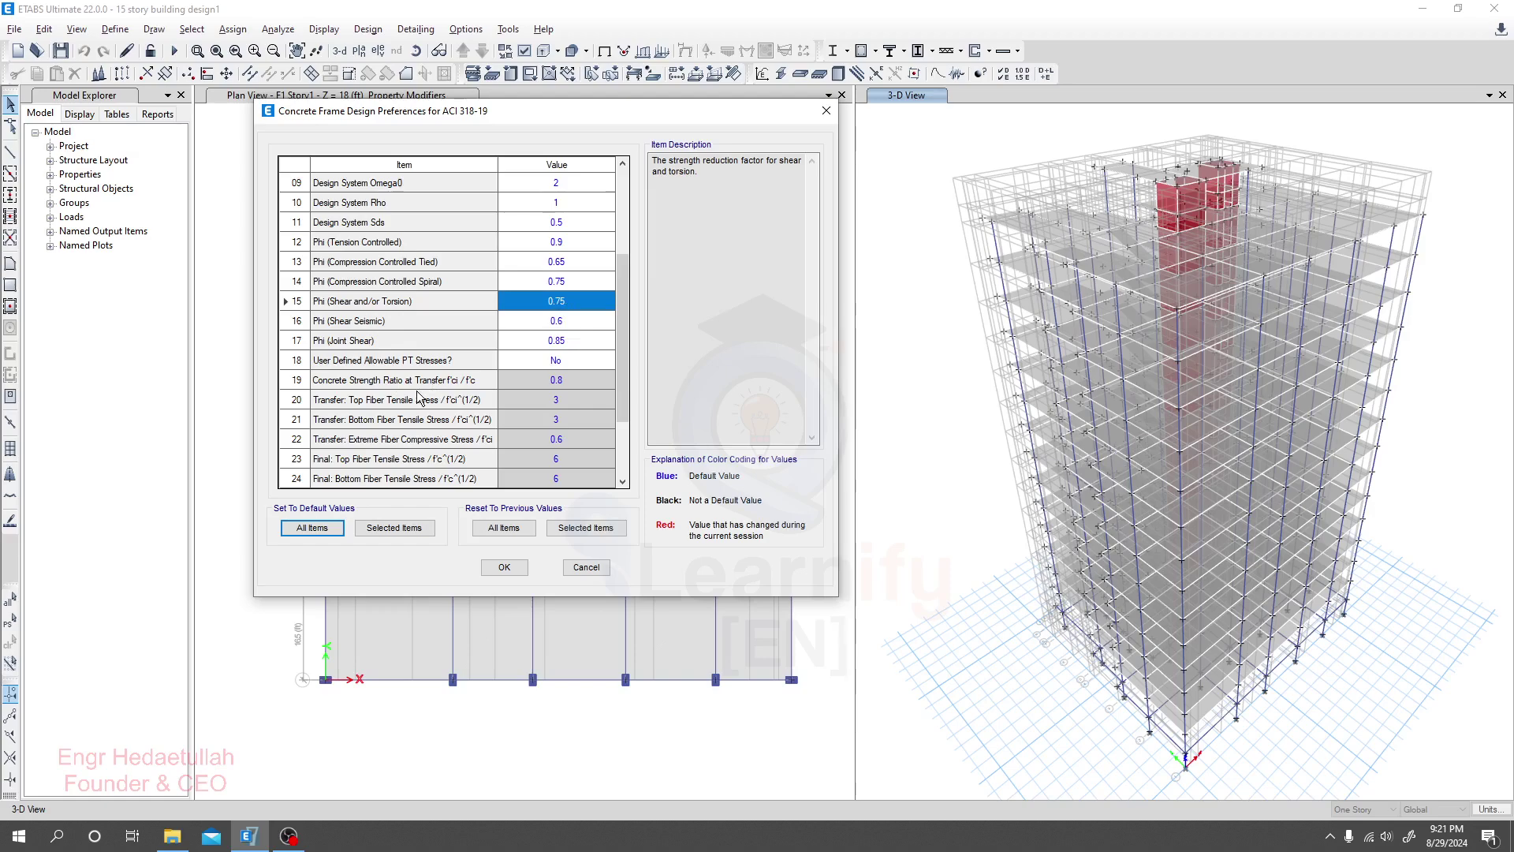
scroll(423, 363, "down", 2)
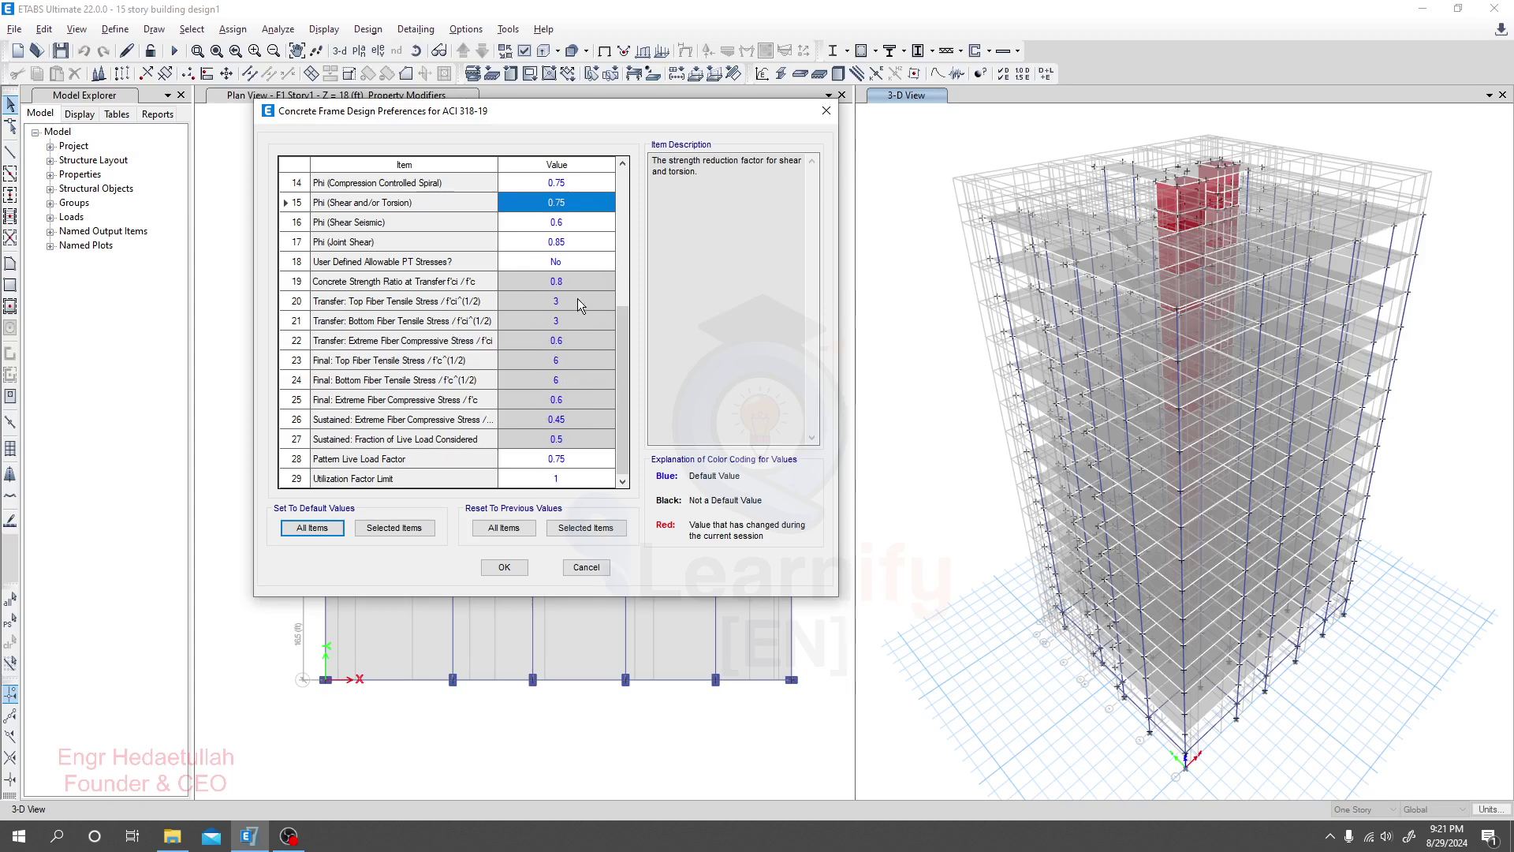
scroll(565, 408, "up", 2)
scroll(563, 406, "up", 3)
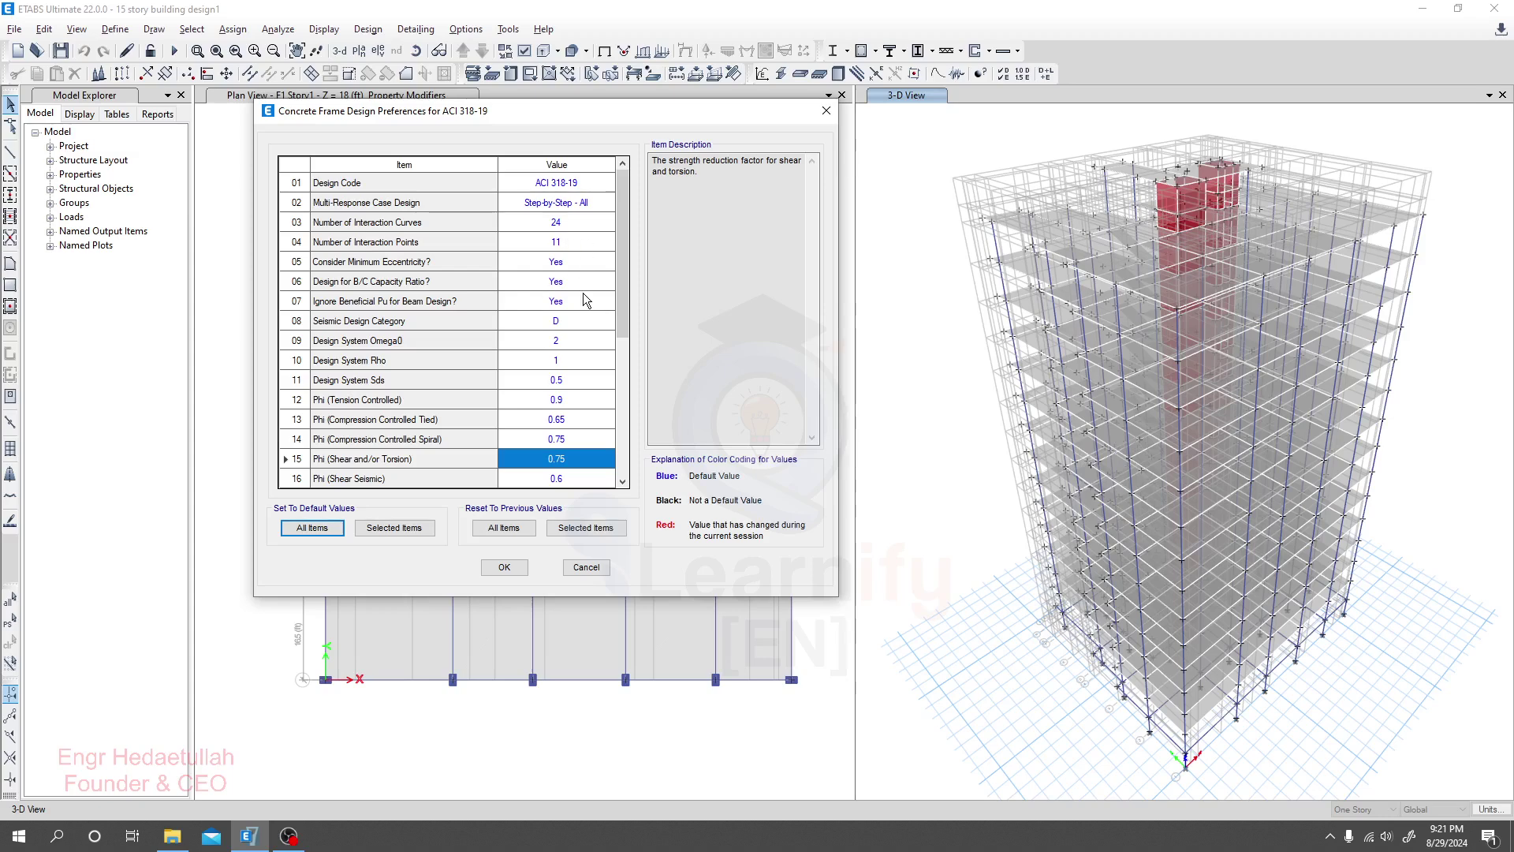
scroll(596, 370, "down", 5)
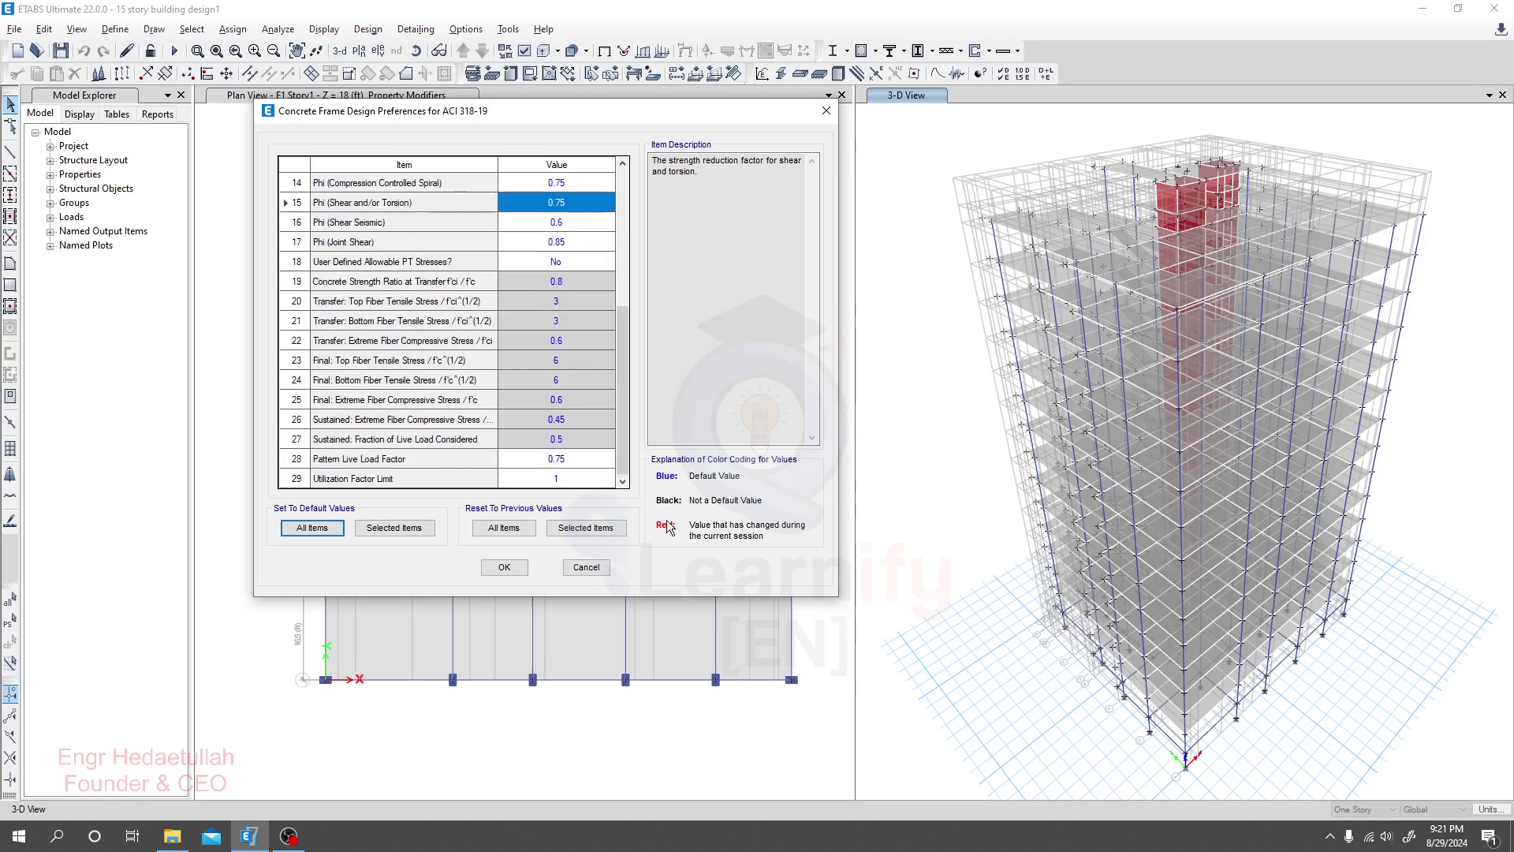
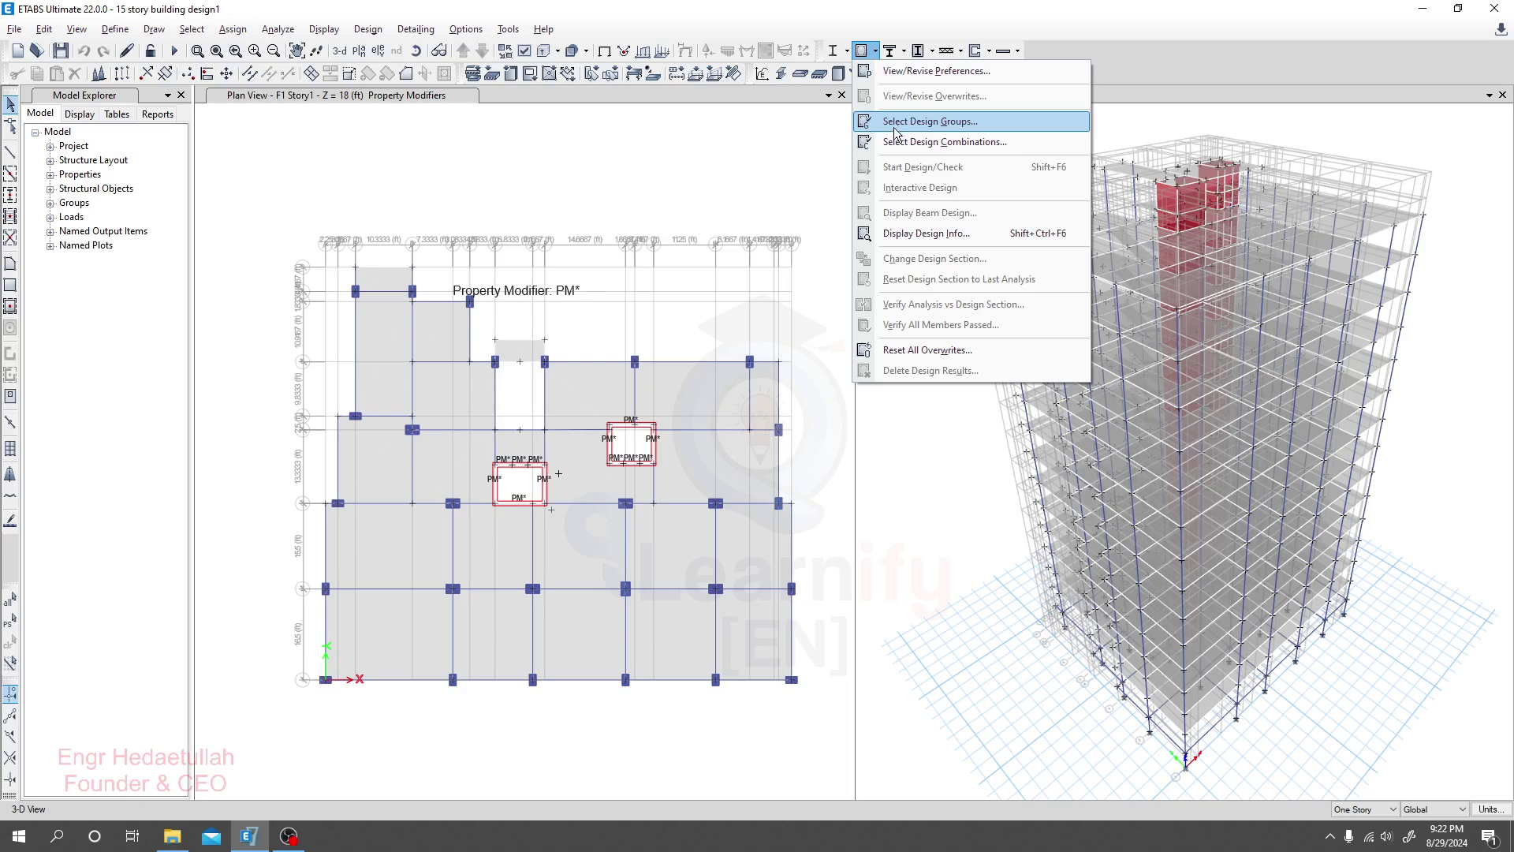
- View the design group selection for concrete frame design and close it without making changes
left_click(918, 126)
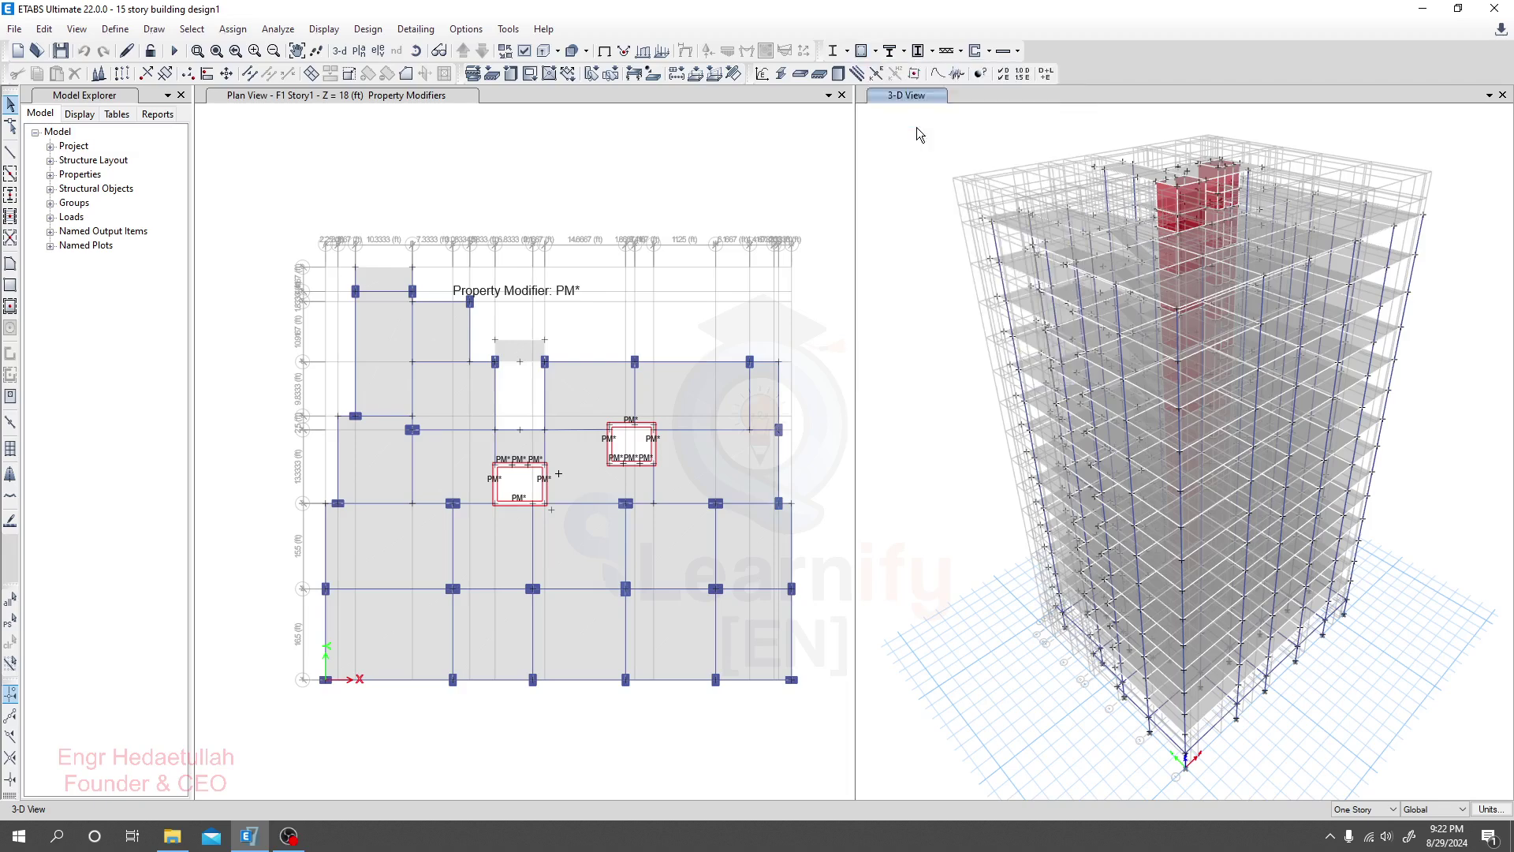
left_click(876, 51)
left_click(876, 51)
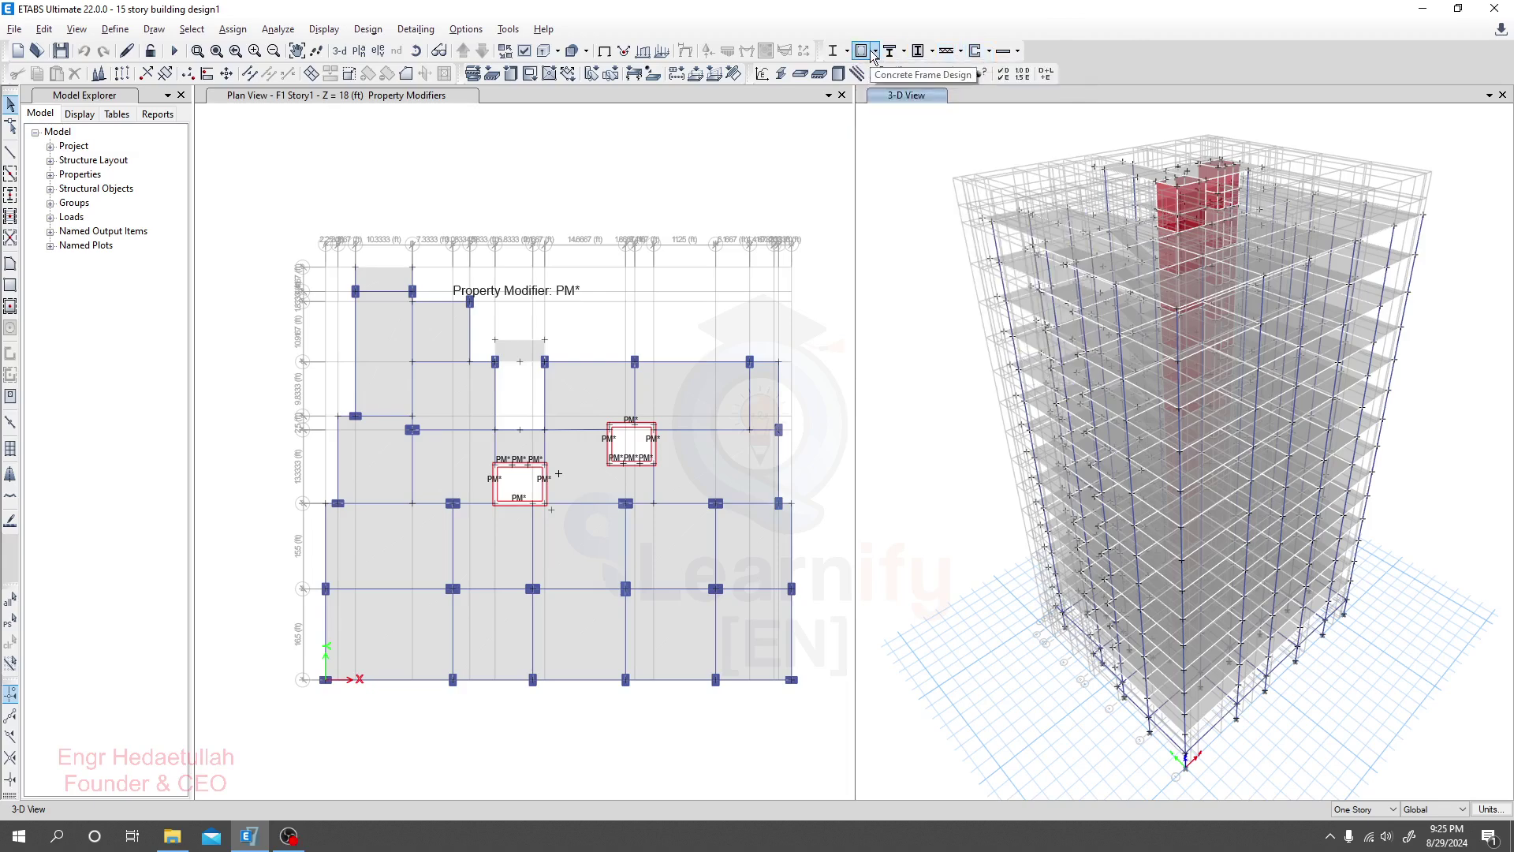
left_click(875, 51)
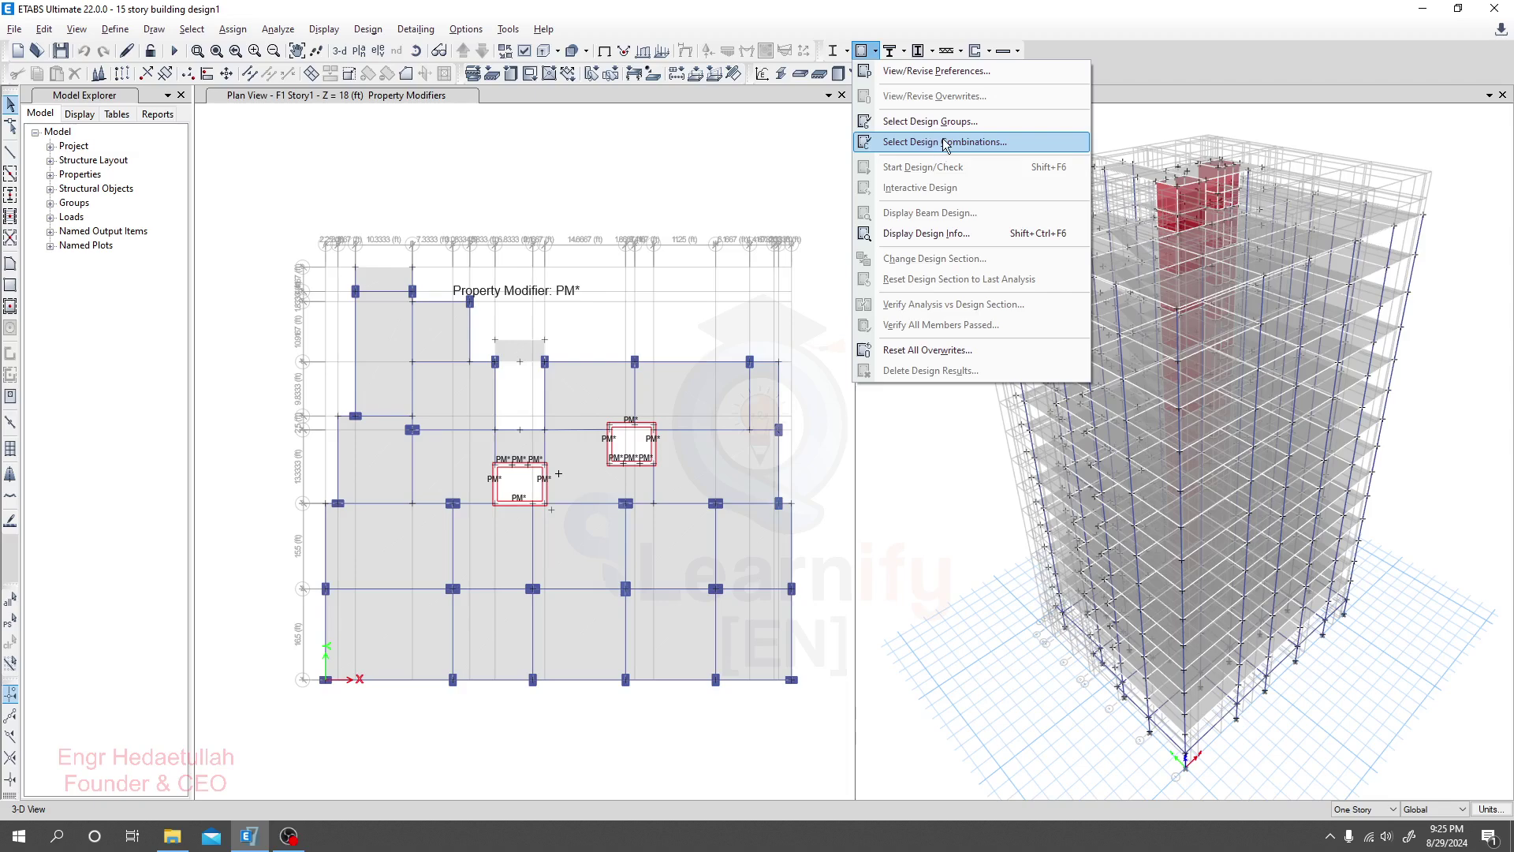
left_click(919, 122)
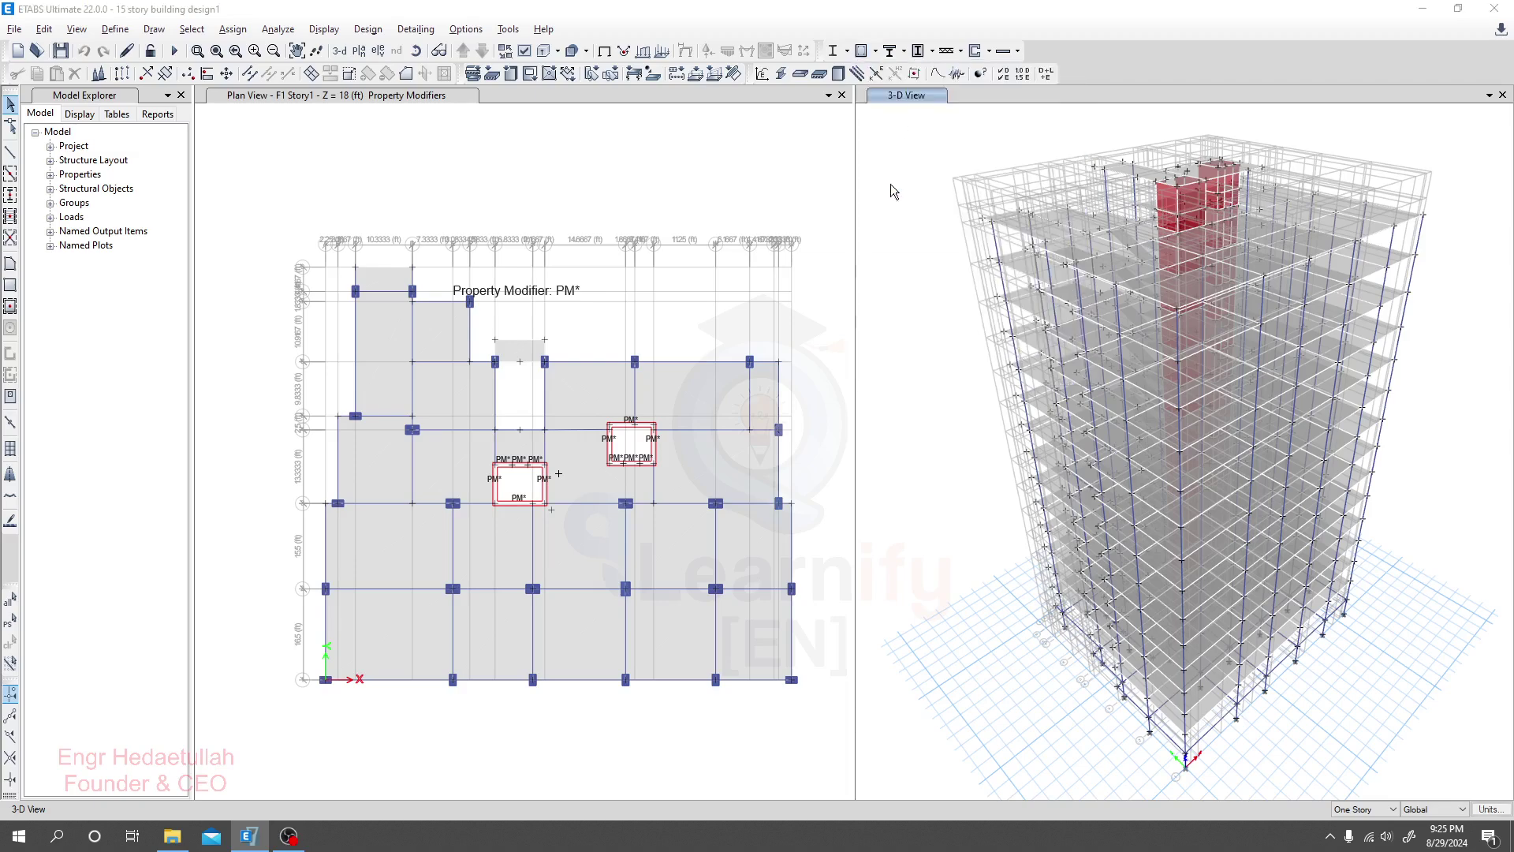
left_click(970, 274)
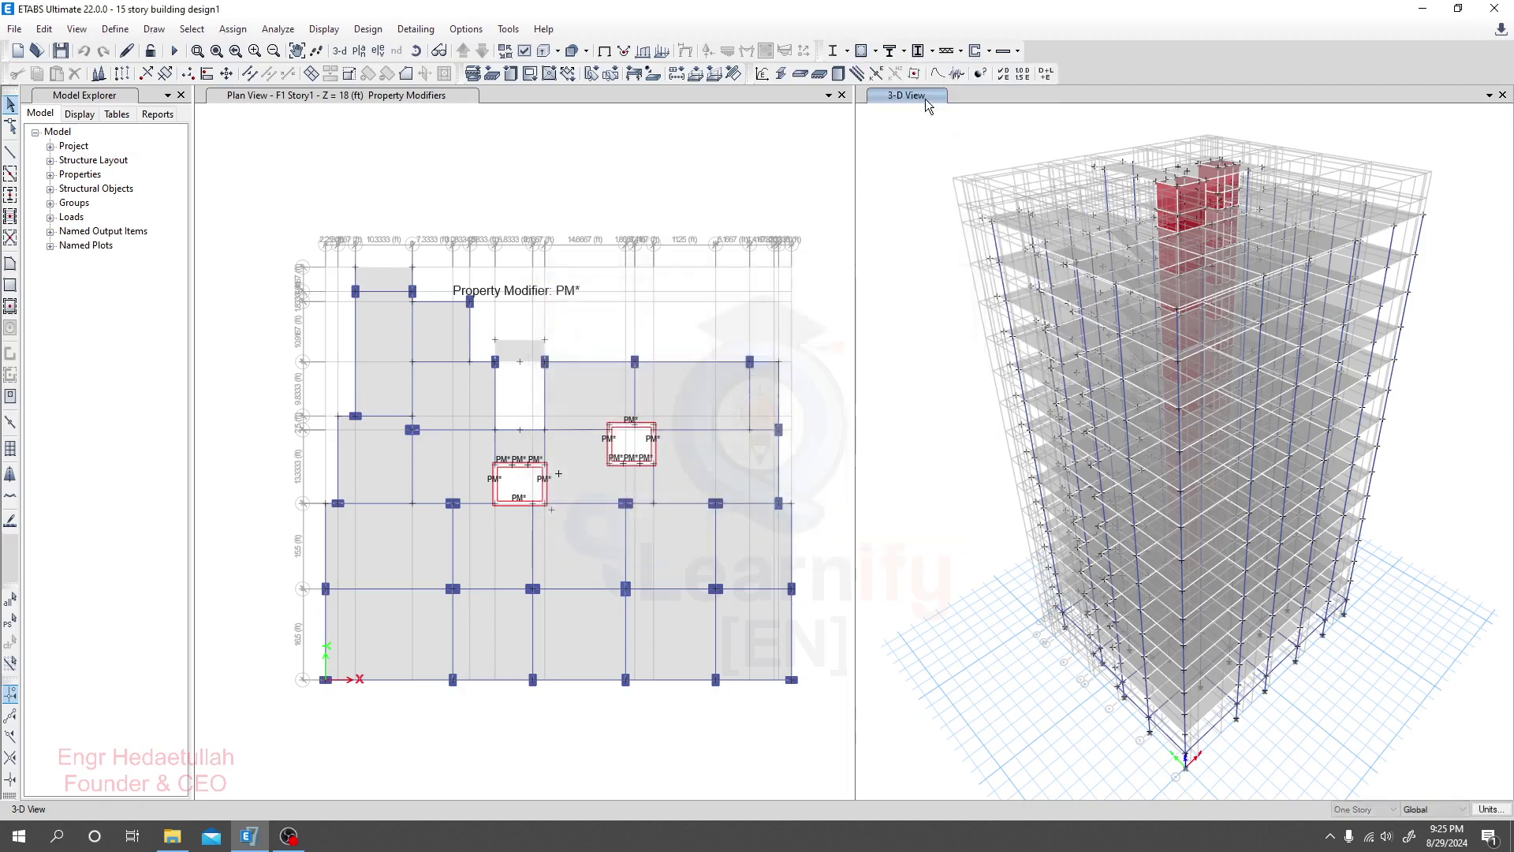
- Add all combinations from 1a. 1.4D through the 7.4 seismic combination to the strength design combinations for concrete frame design
left_click(876, 51)
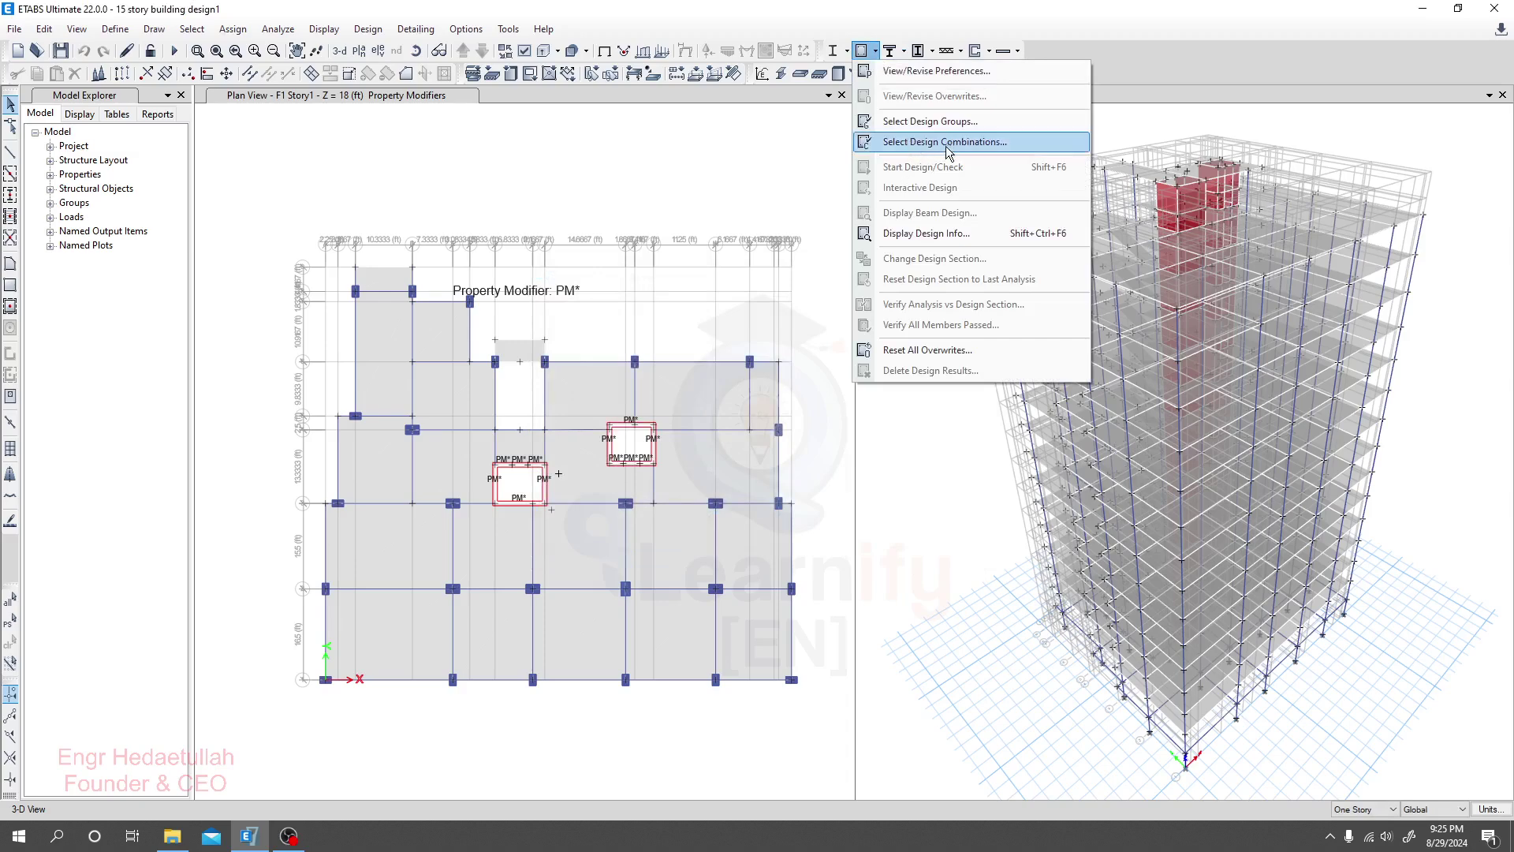
left_click(919, 143)
left_click_drag(777, 258, 724, 180)
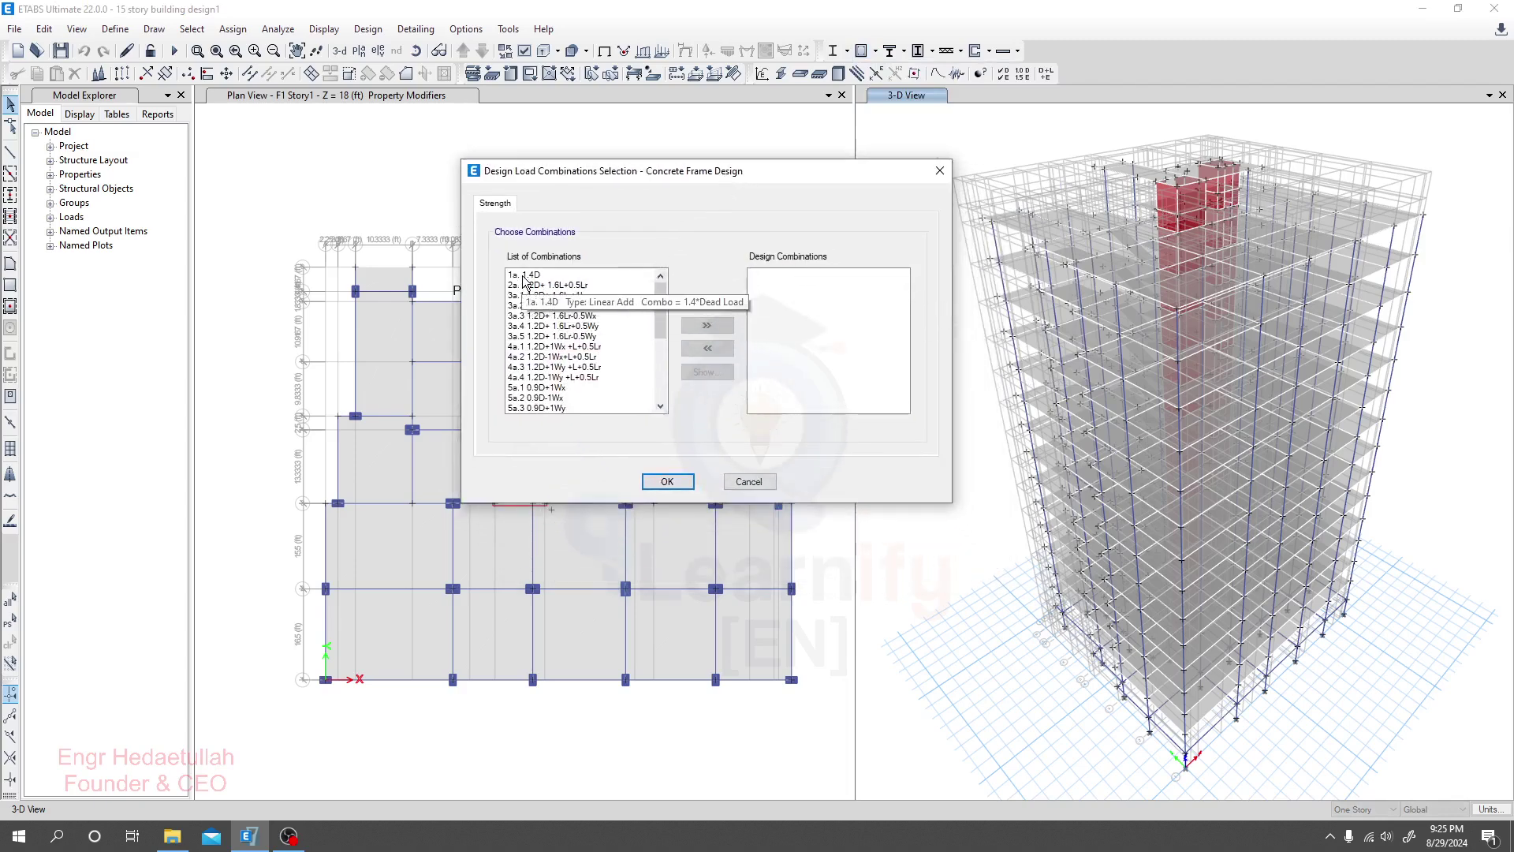
left_click_drag(523, 278, 533, 441)
scroll(551, 356, "up", 2)
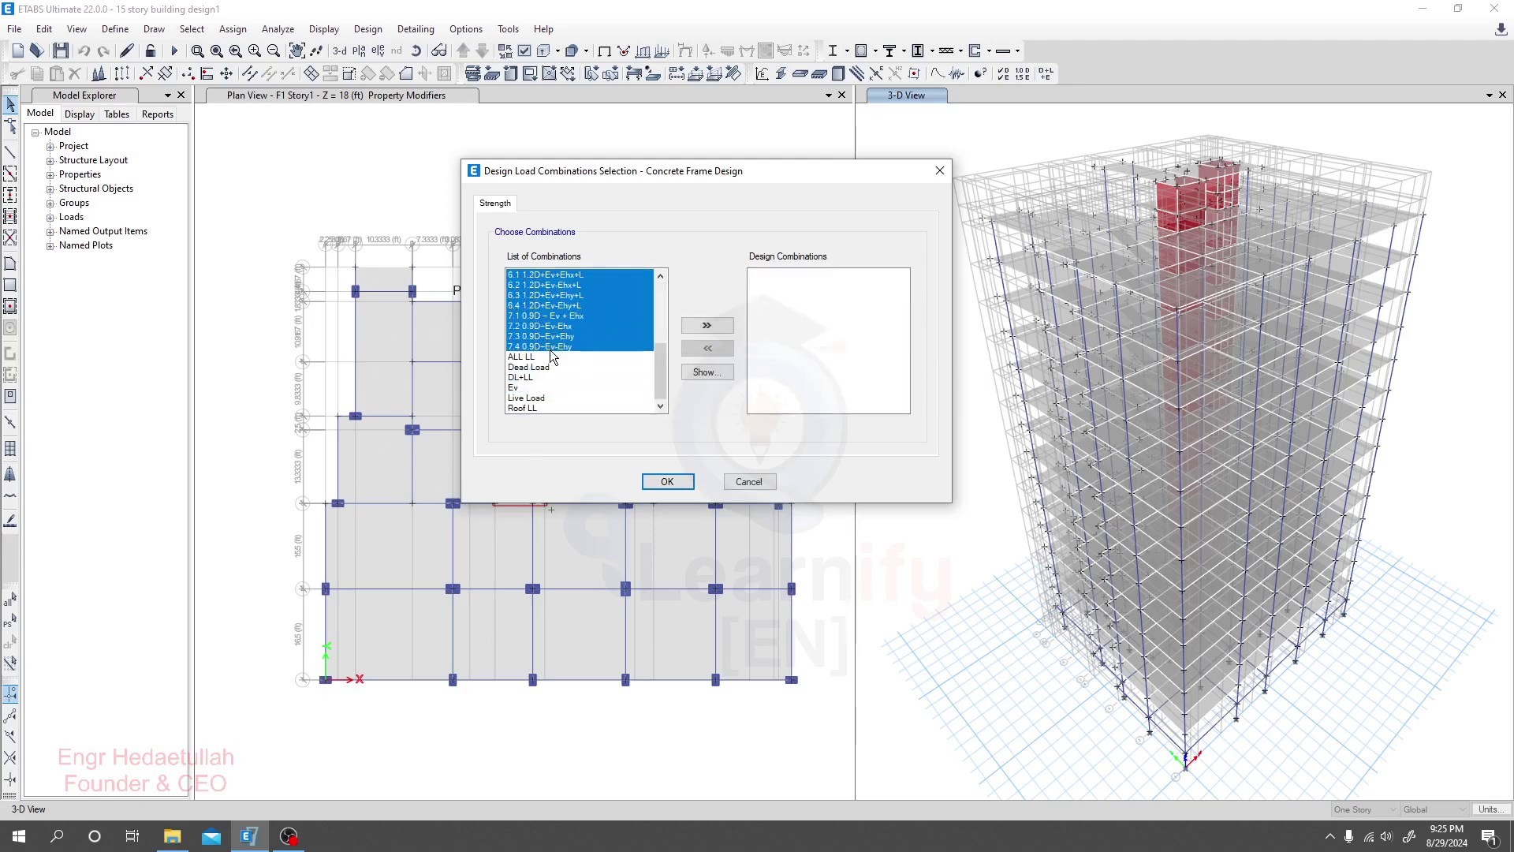
scroll(551, 357, "down", 2)
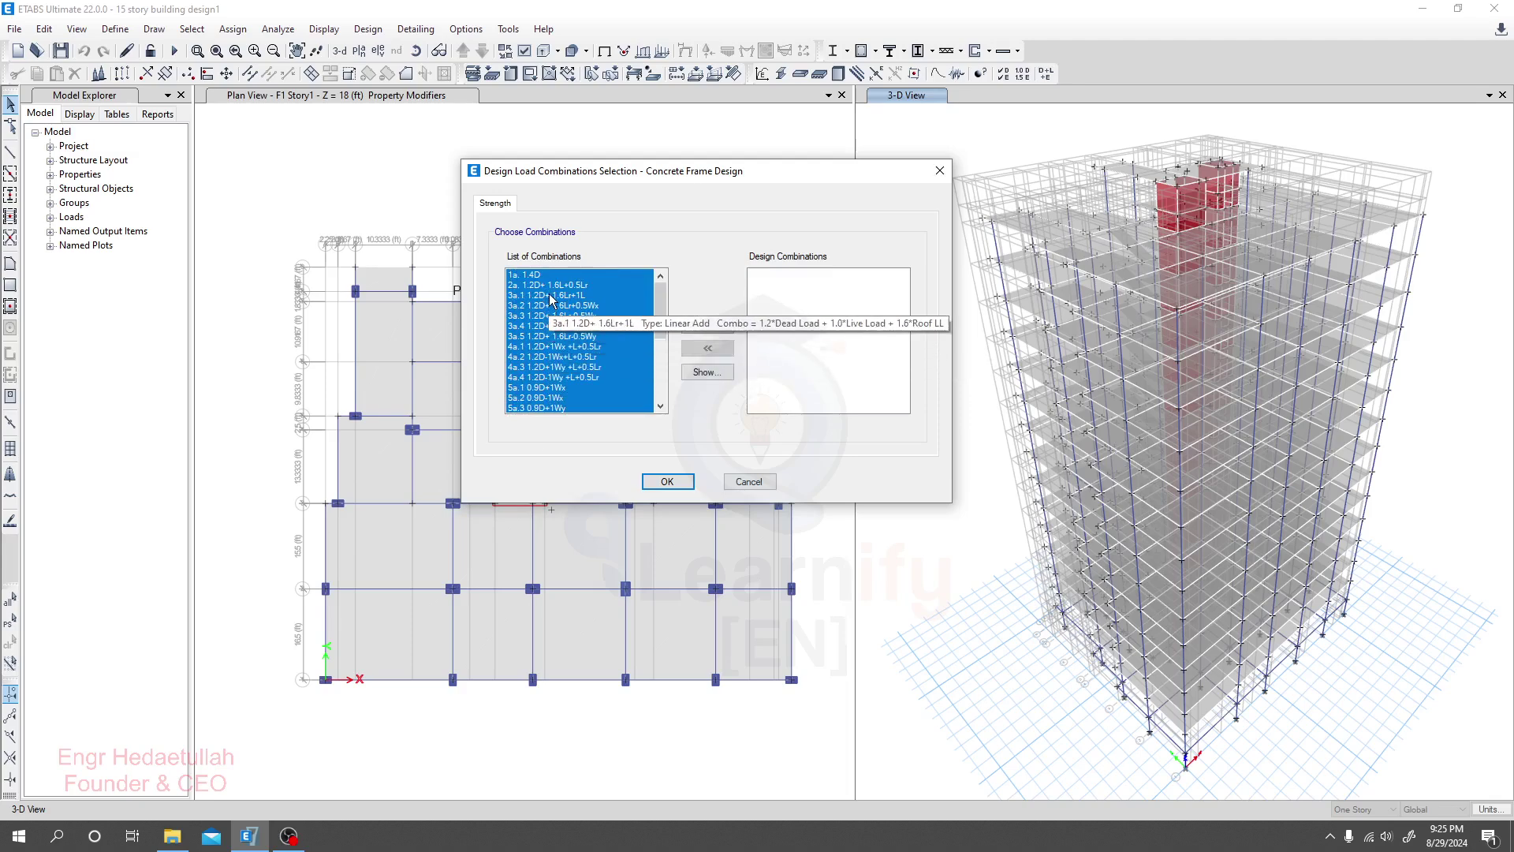
left_click(547, 350, "shift")
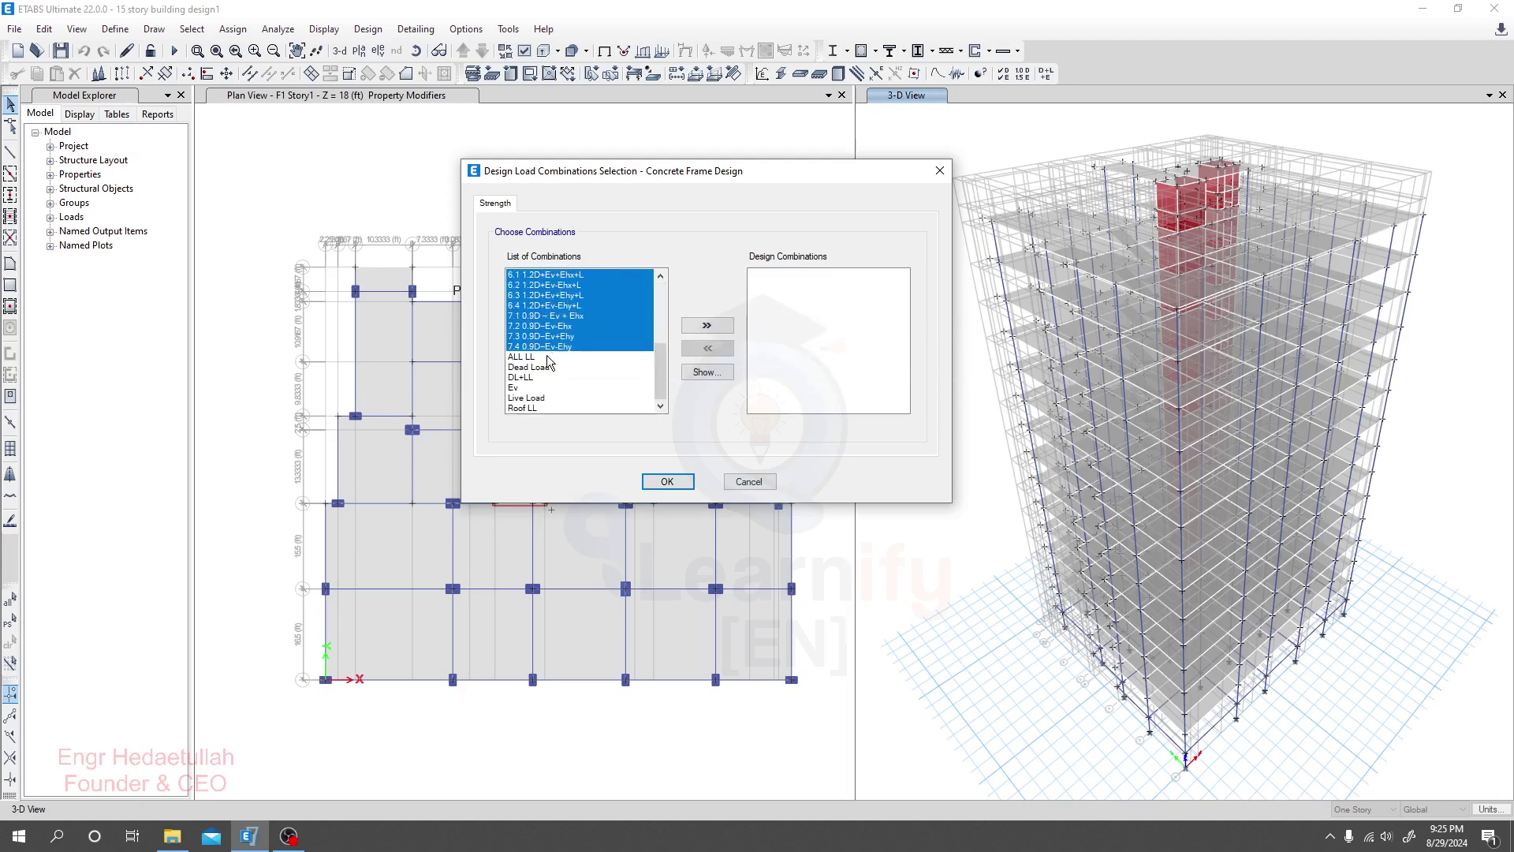
left_click(709, 327)
- Review the selected dead, live, wind and seismic design combinations for concrete frame design and accept the selection
mouse_move(904, 319)
left_mouse_down()
mouse_move(911, 429)
mouse_move(895, 298)
left_mouse_up()
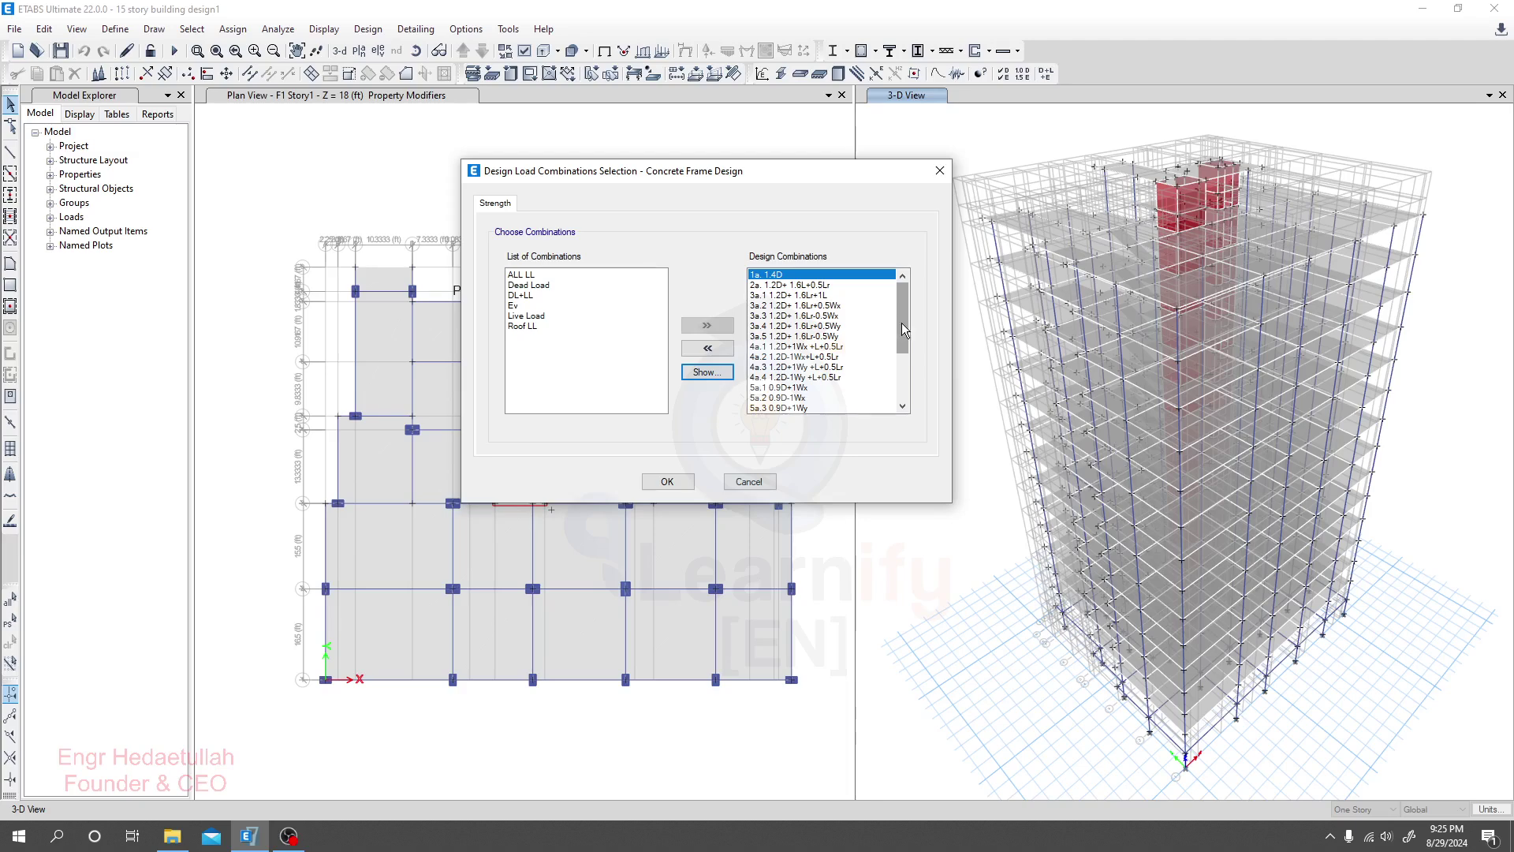
scroll(808, 368, "down", 2)
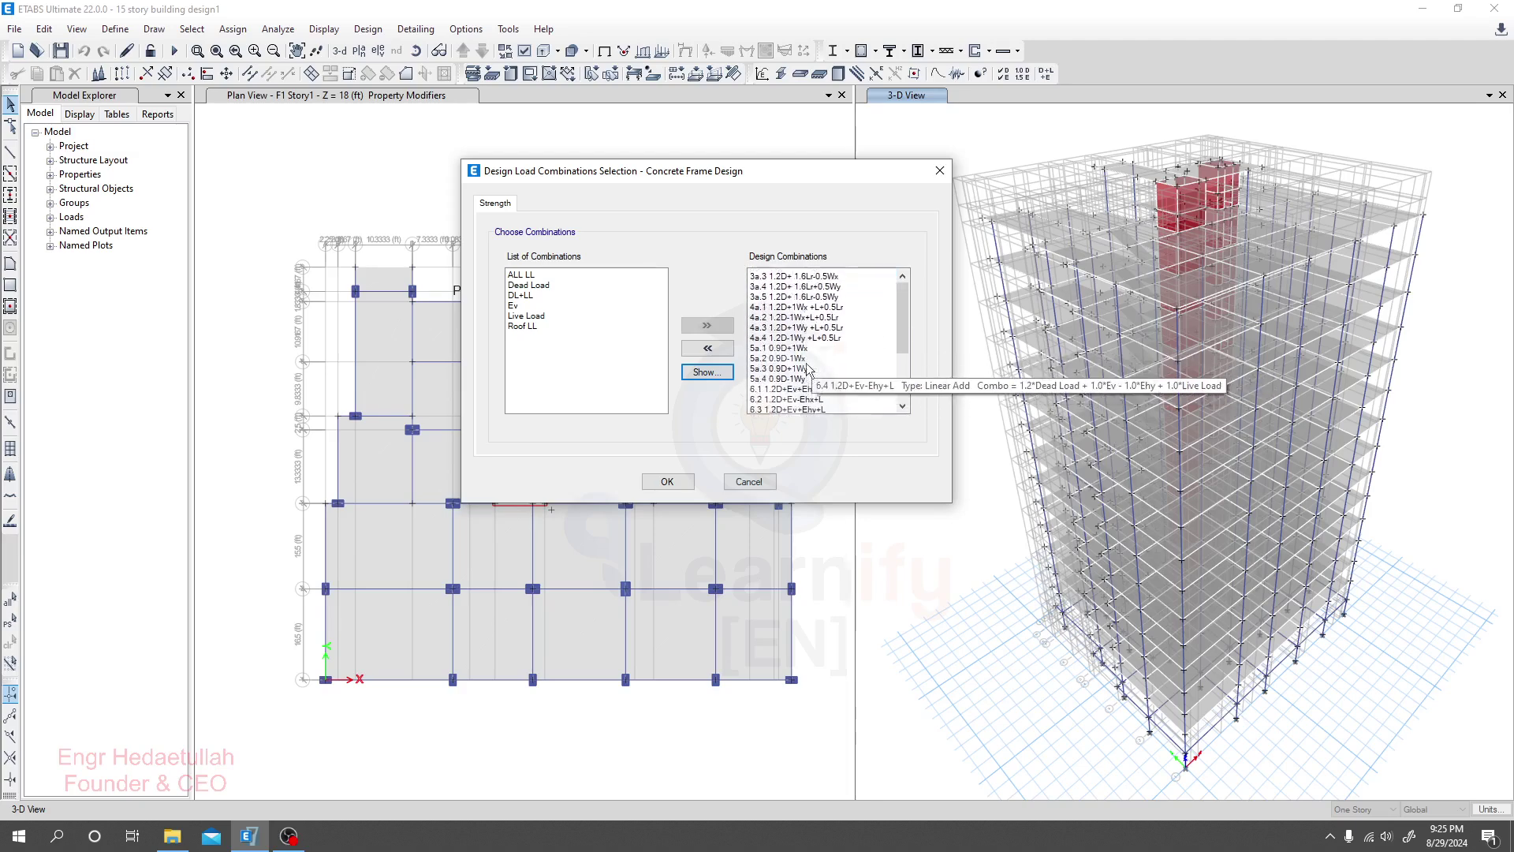
scroll(862, 328, "up", 2)
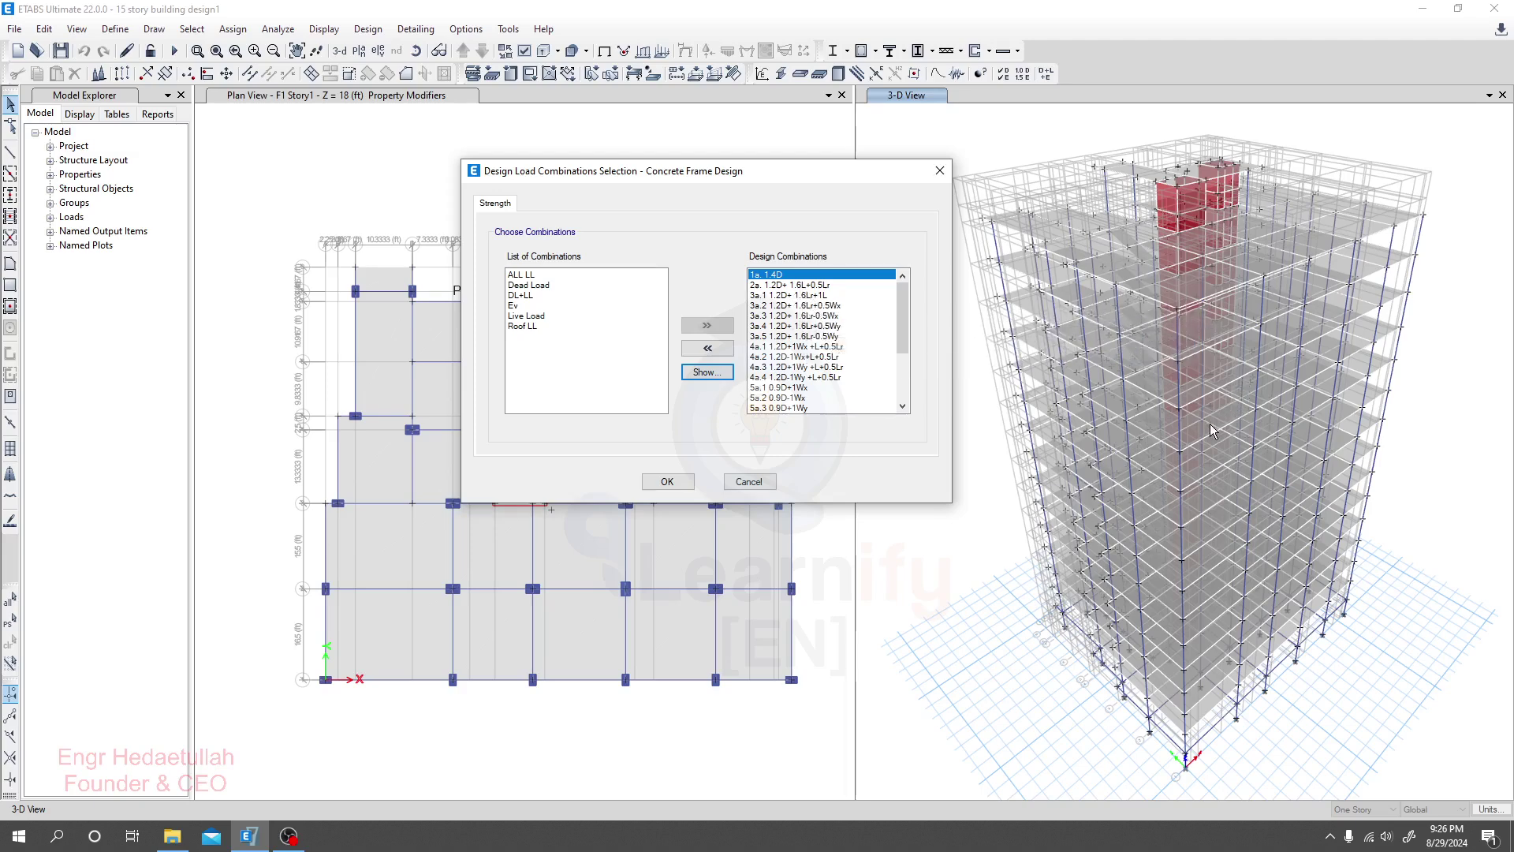
left_click_drag(845, 175, 749, 158)
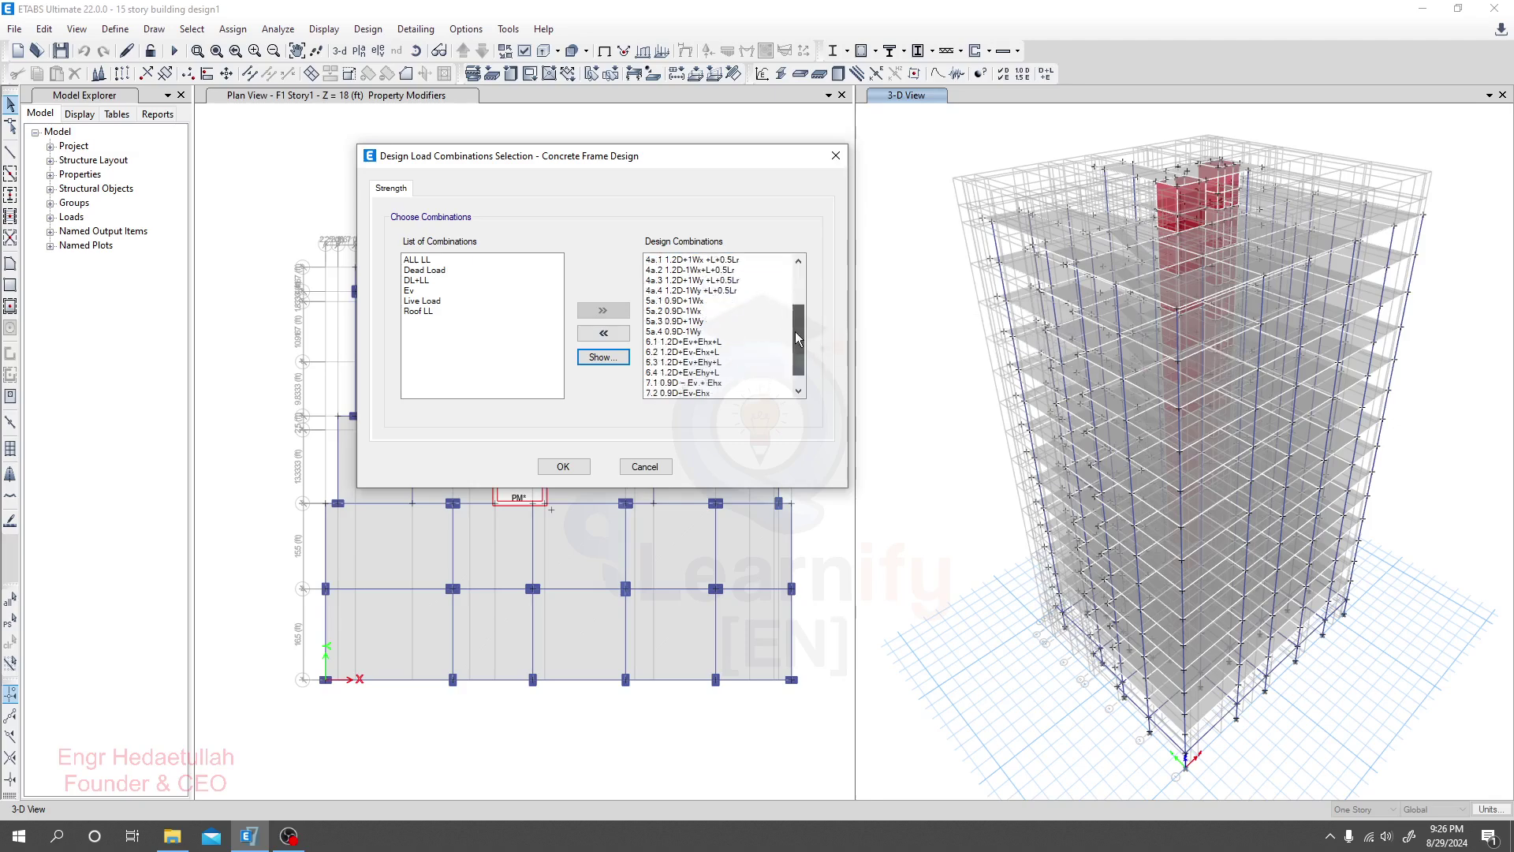
mouse_move(698, 273)
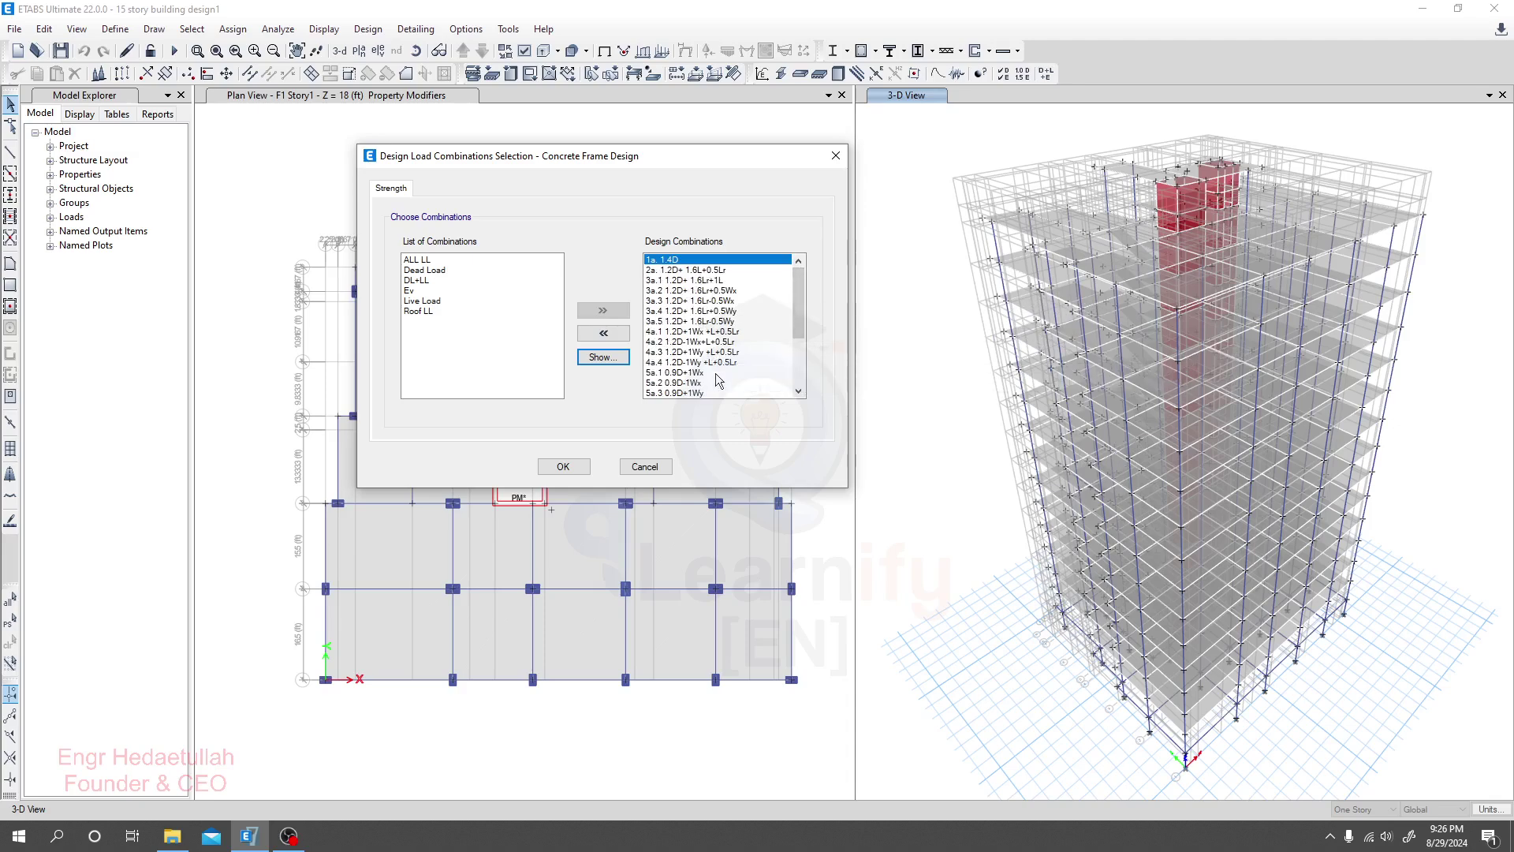
scroll(704, 345, "down", 3)
scroll(704, 346, "up", 3)
mouse_move(797, 302)
left_mouse_down()
mouse_move(799, 359)
mouse_move(799, 331)
left_mouse_up()
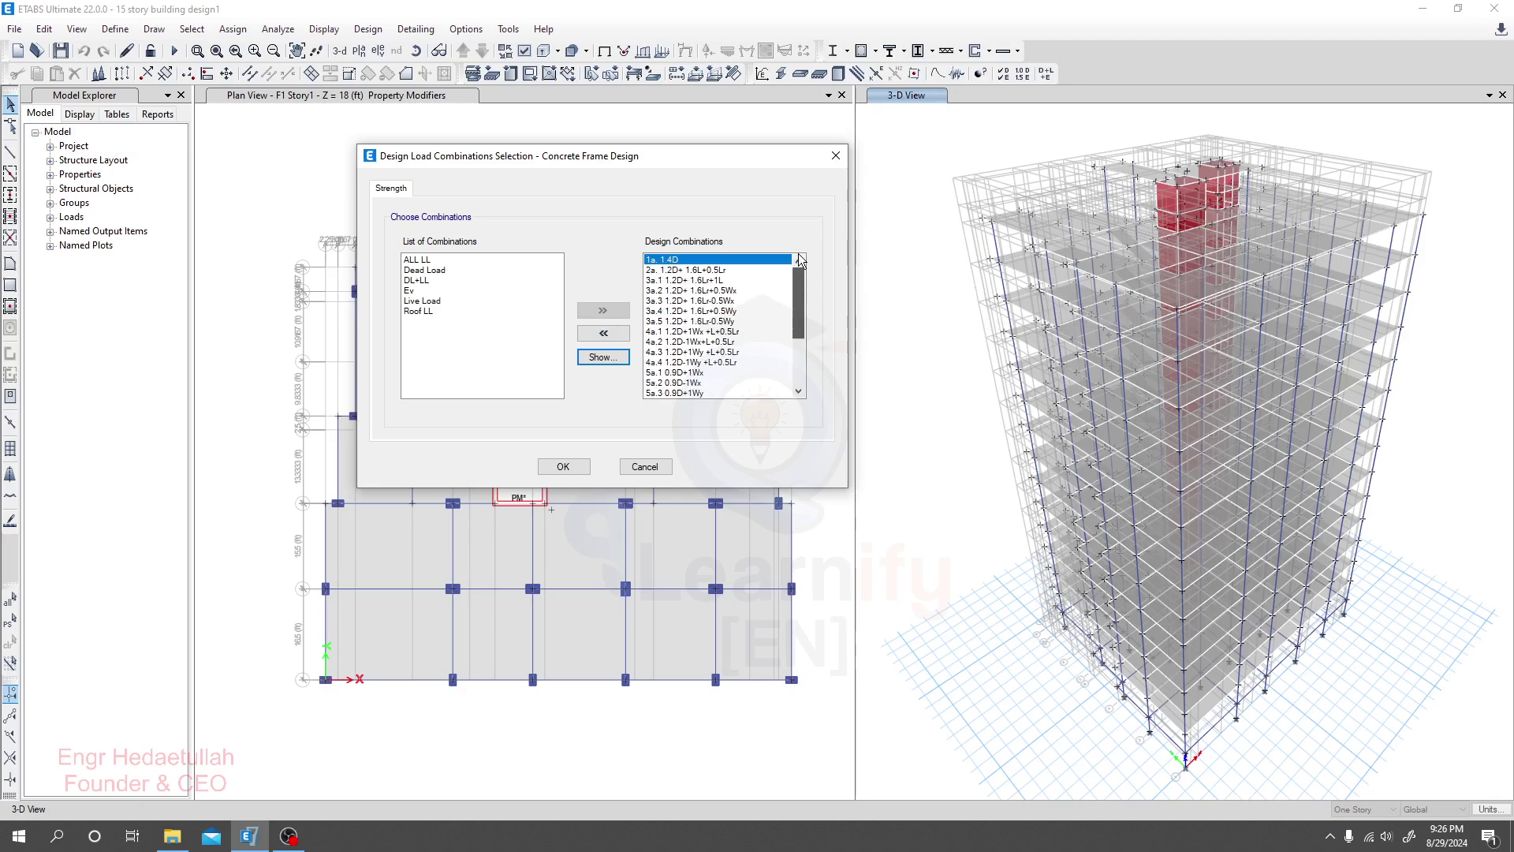
left_click(679, 373)
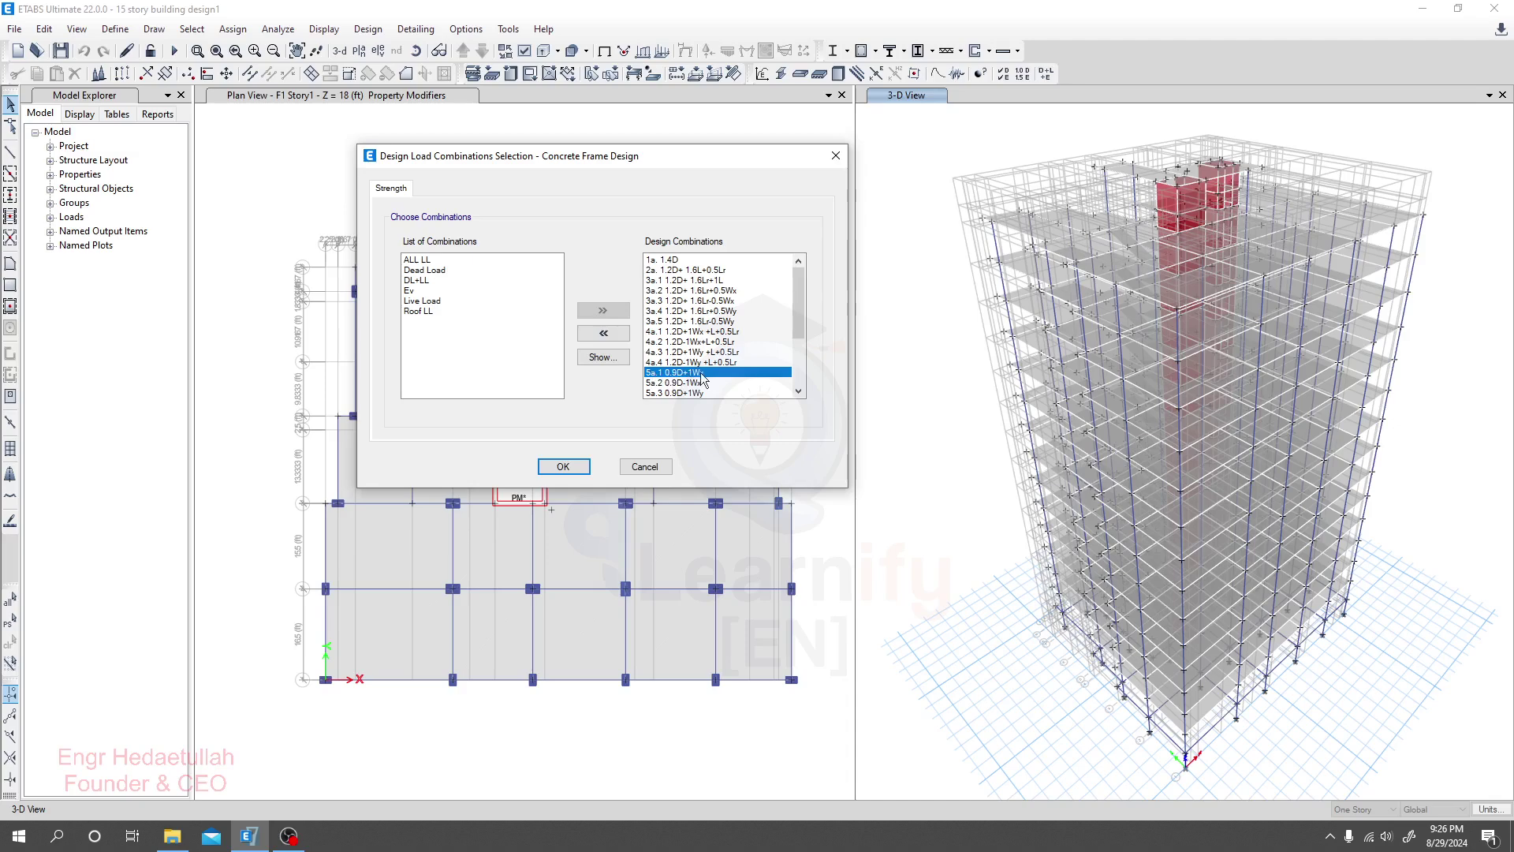
left_click(680, 312)
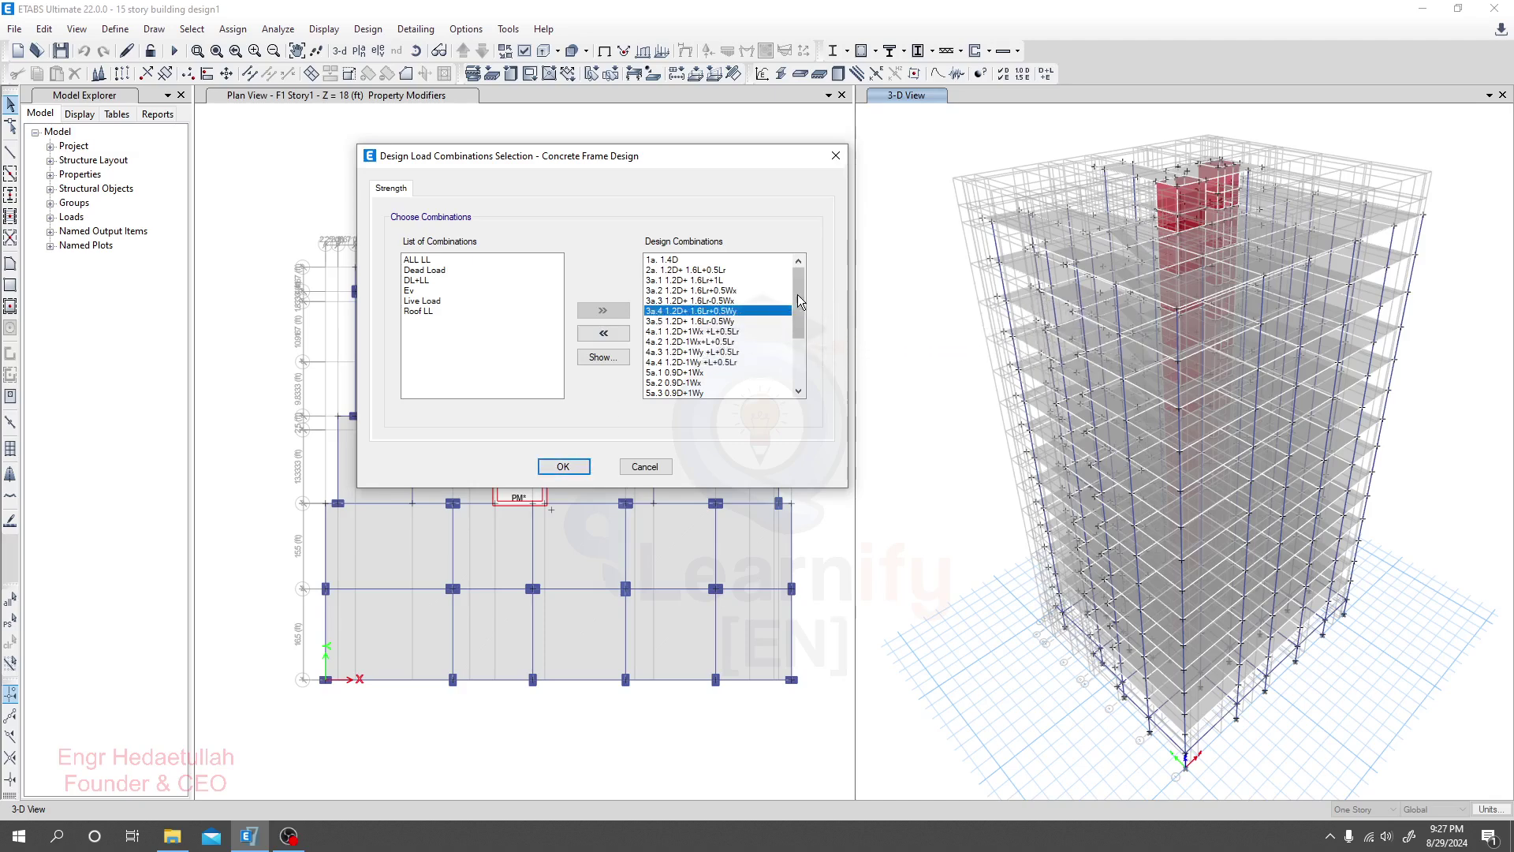
left_click(563, 467)
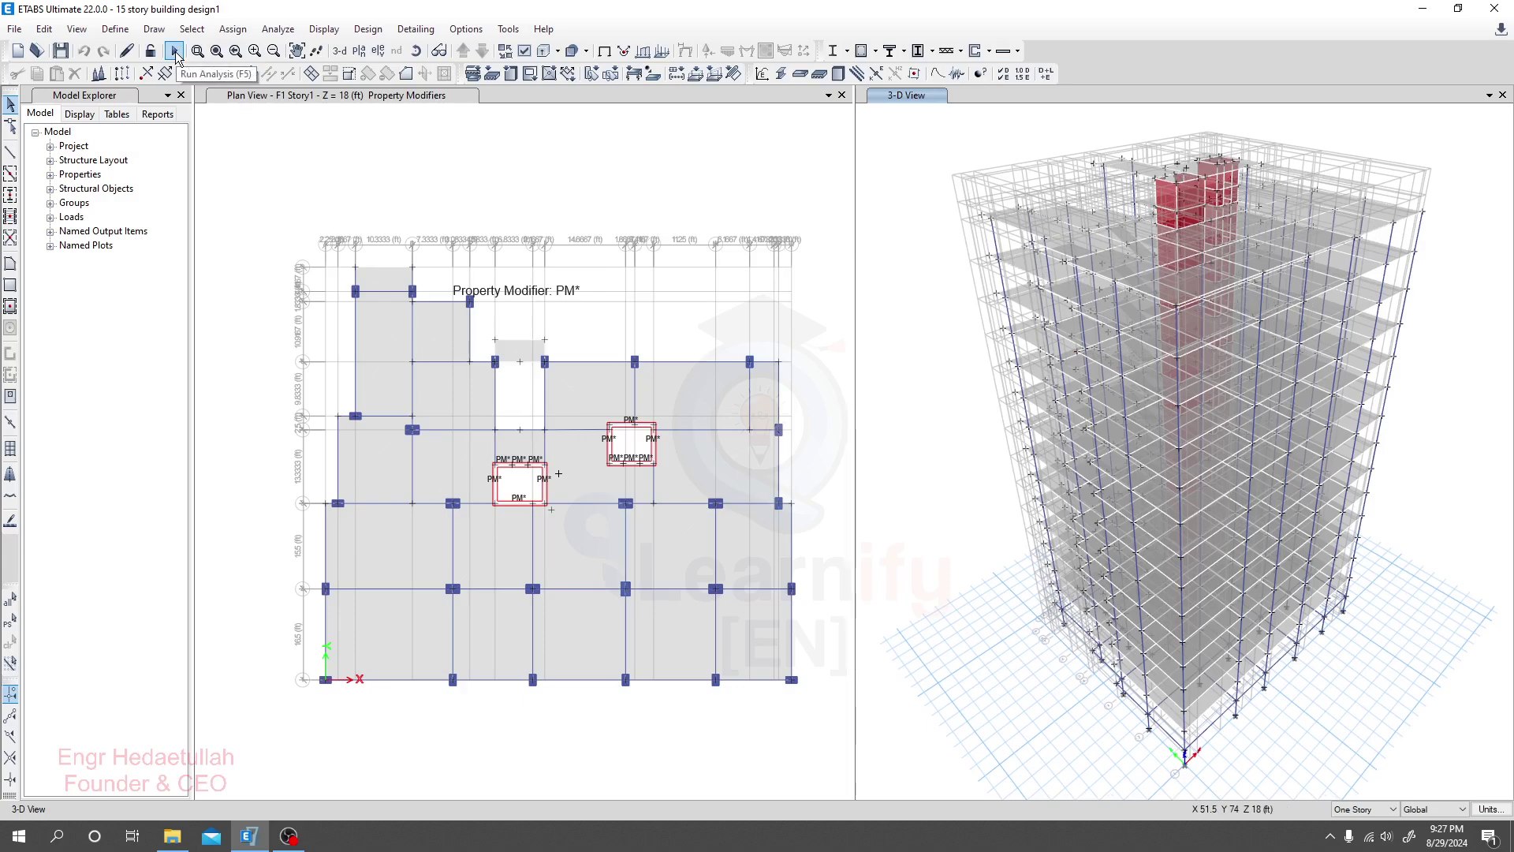
- Check that all load cases are set to run, with calculation of diaphragm centers of rigidity off, and run the analysis
left_click(278, 29)
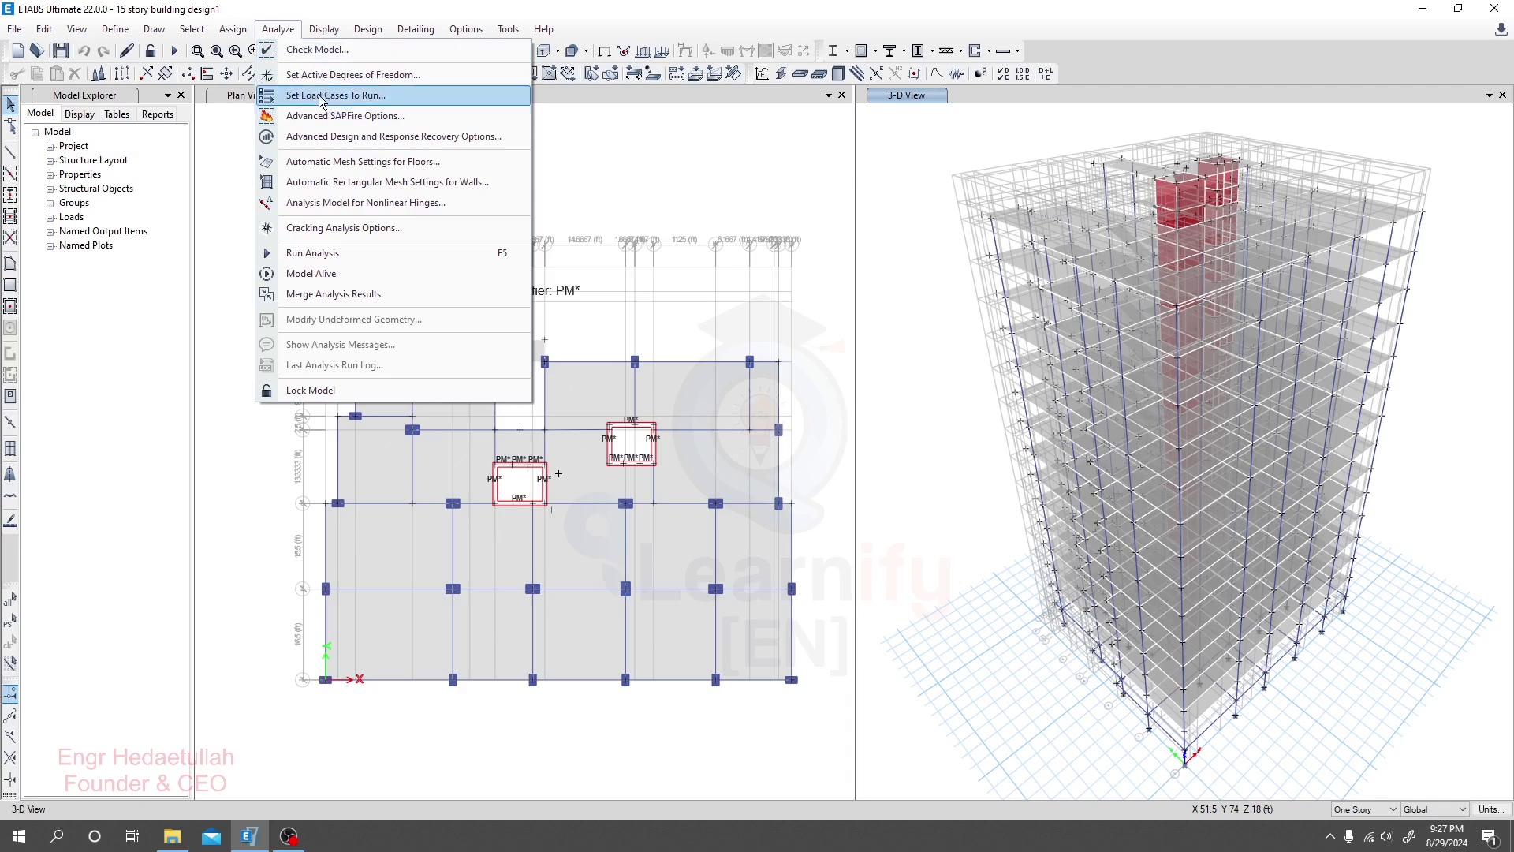
left_click(322, 96)
left_click(453, 537)
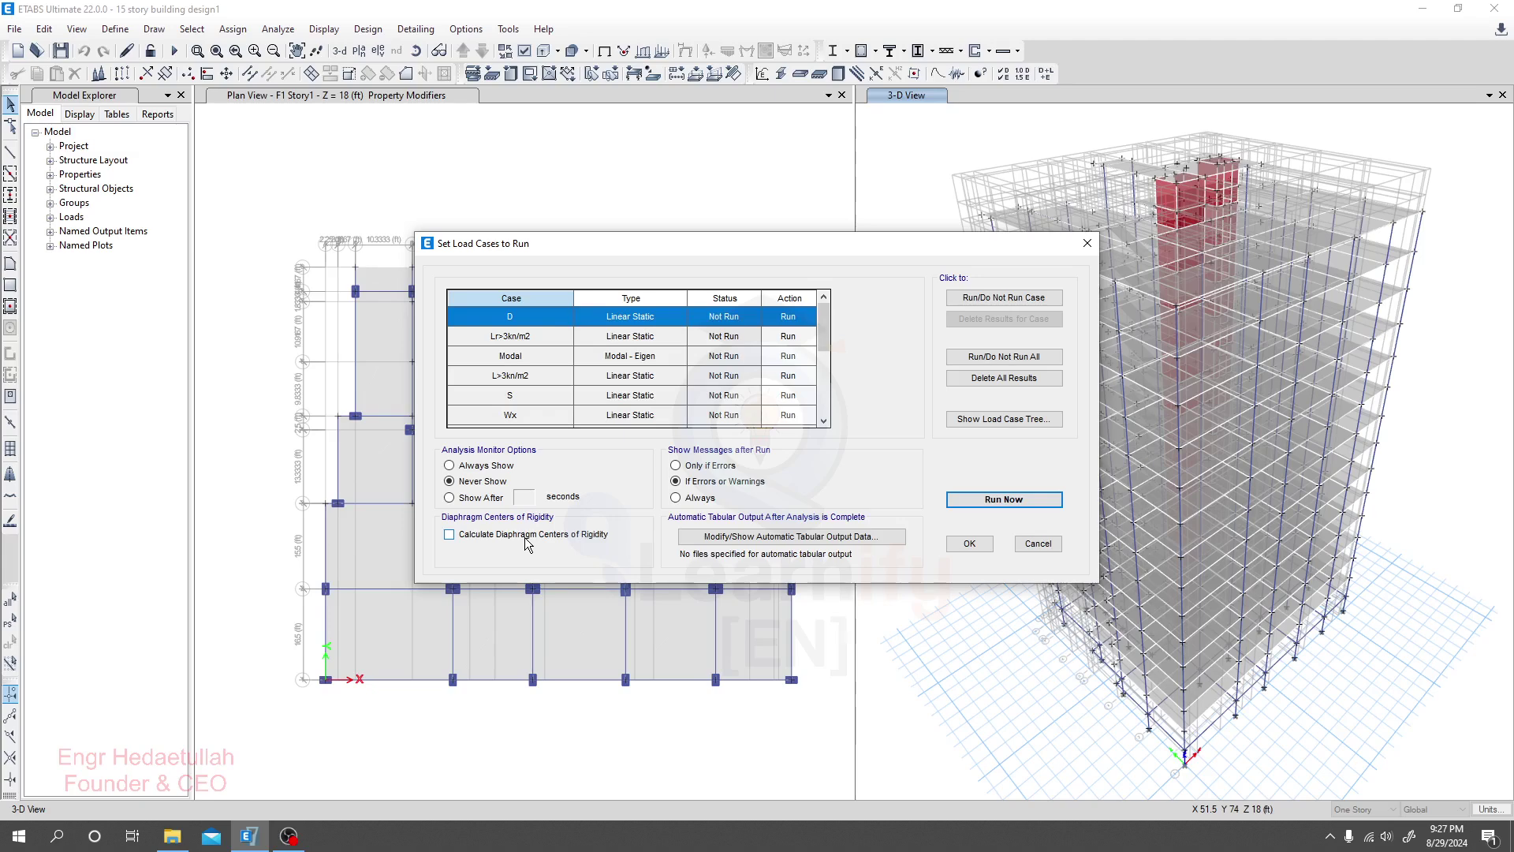
left_click_drag(825, 329, 823, 383)
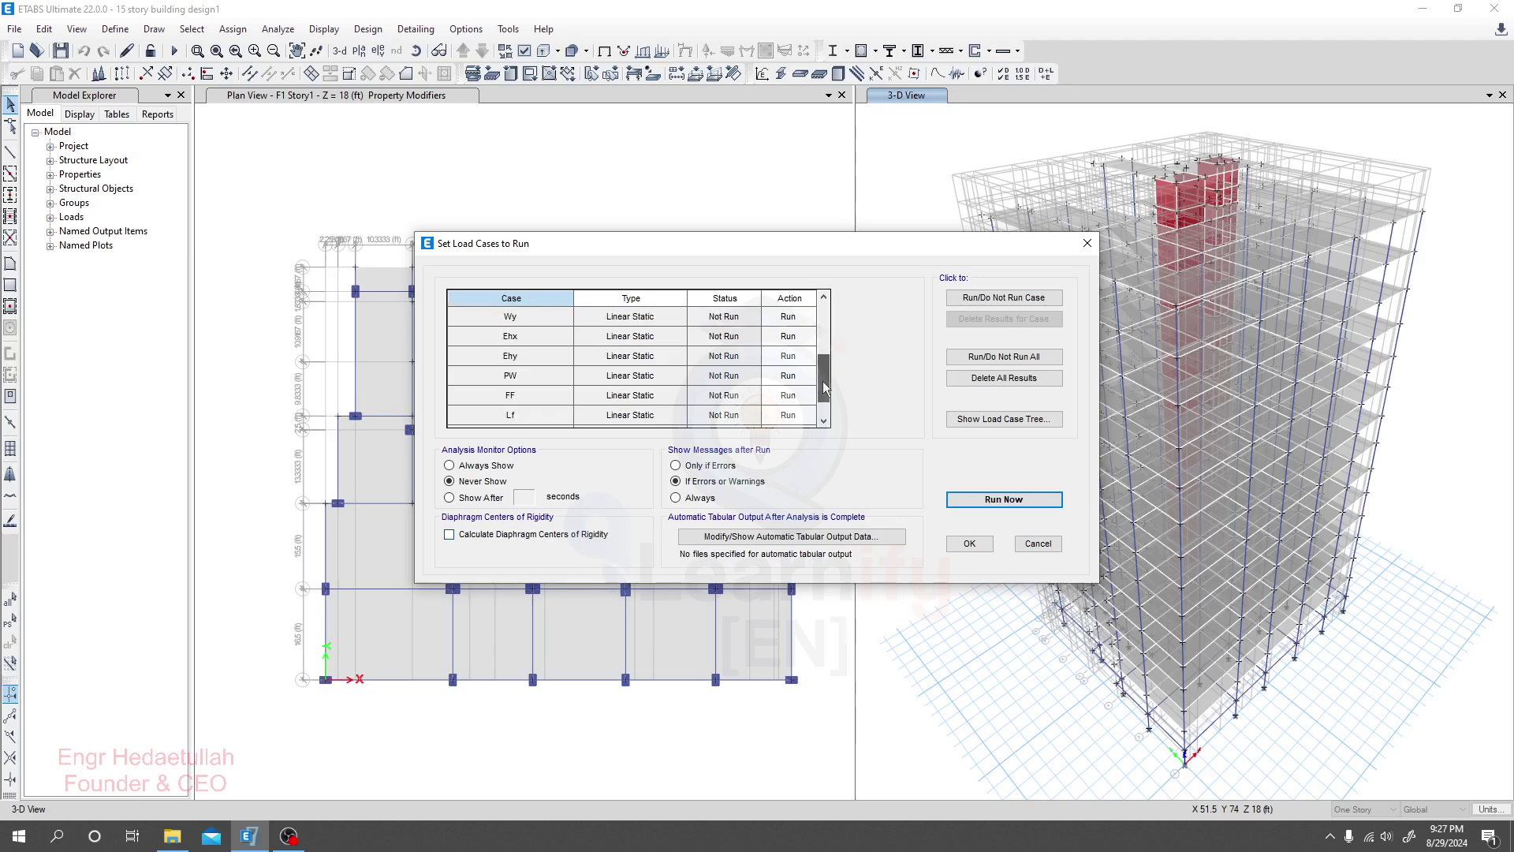
left_click(825, 421)
left_click(824, 421)
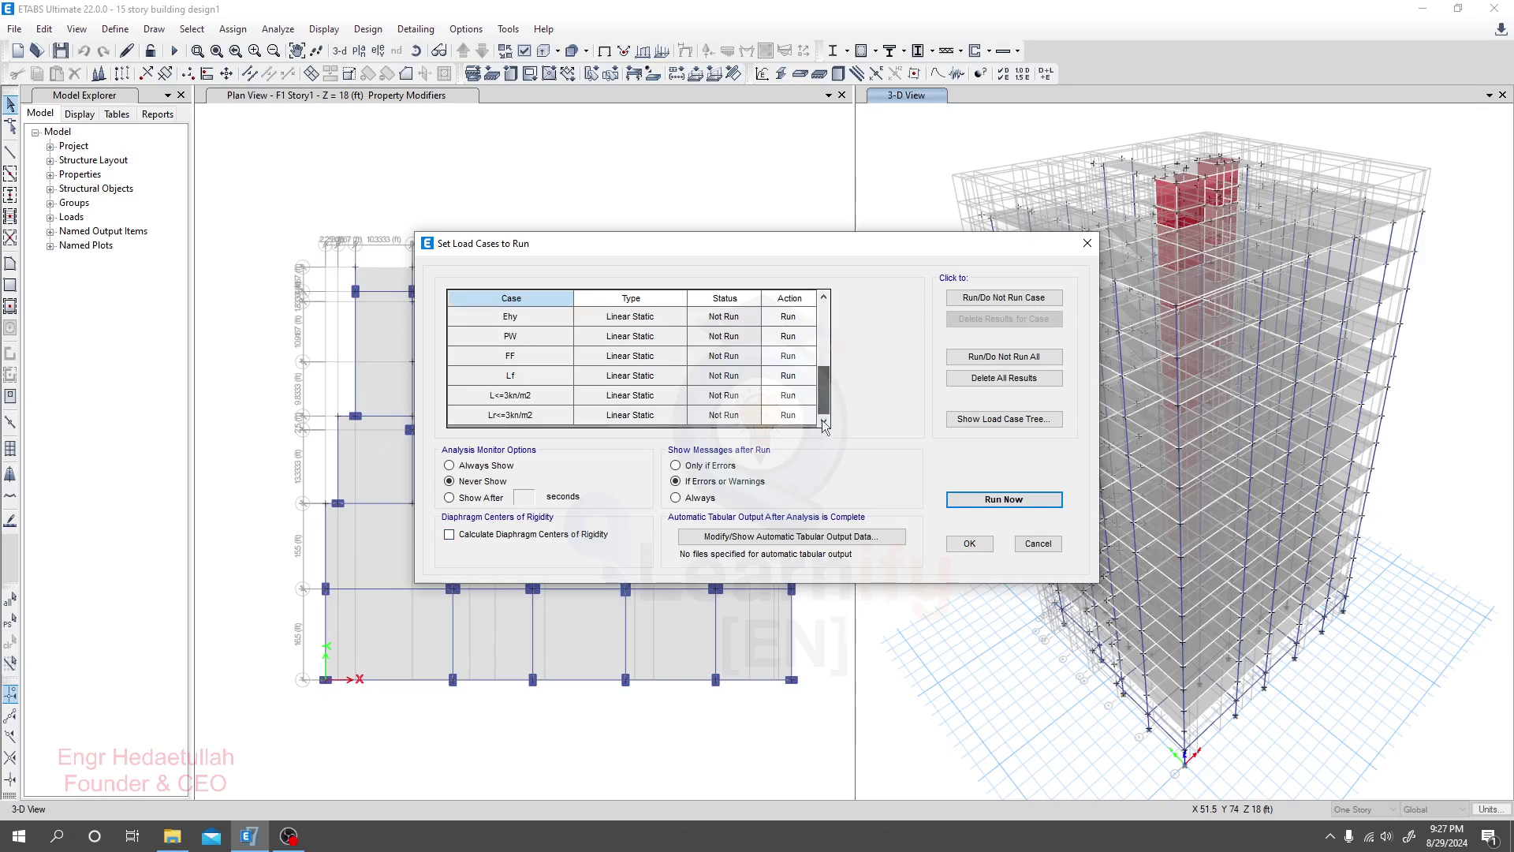
key("ctrl+Home")
left_click(981, 550)
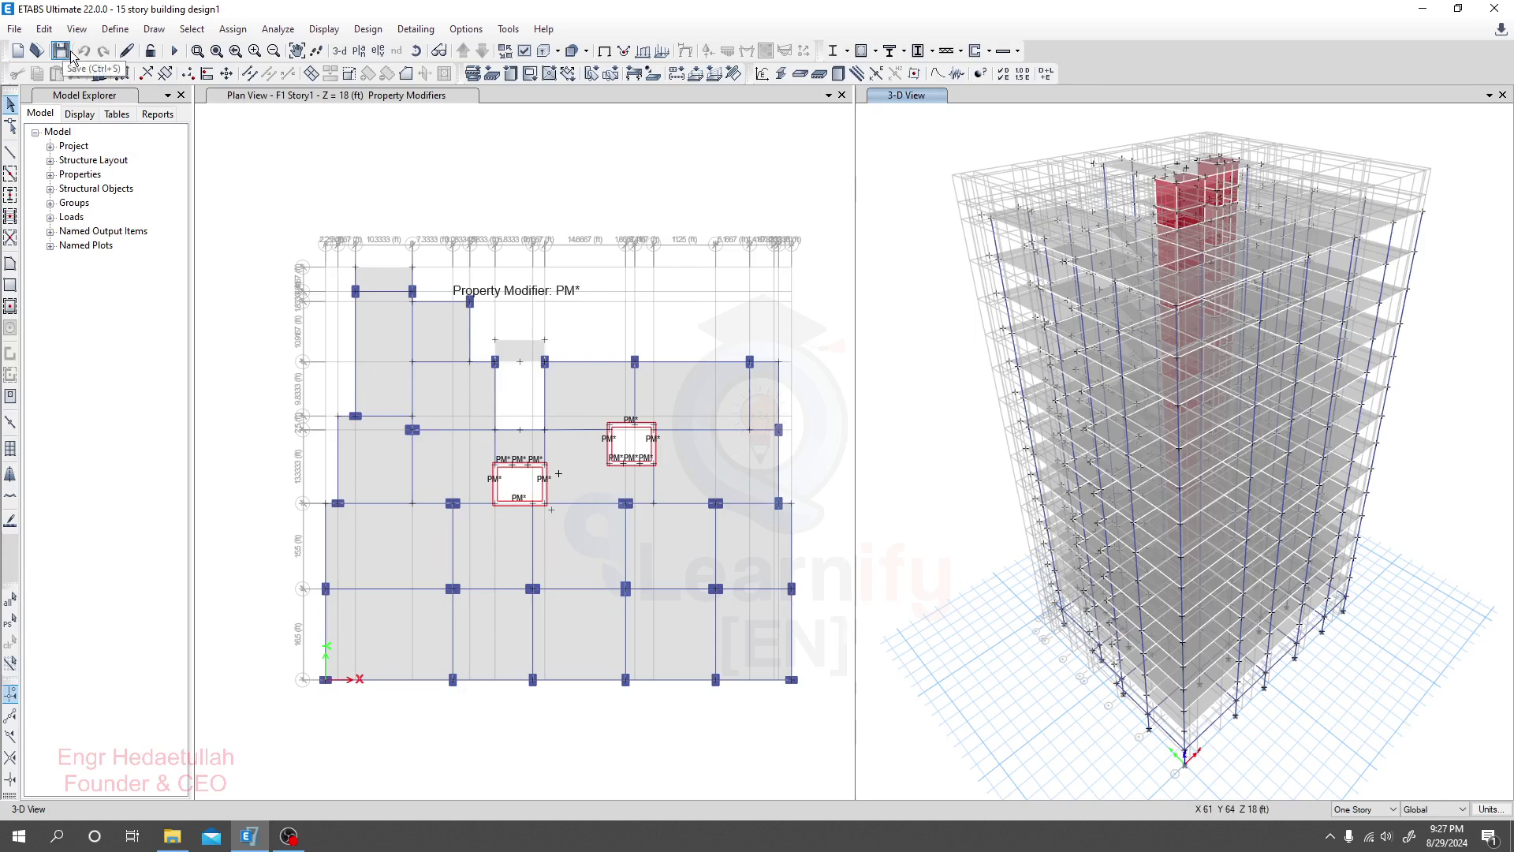
left_click(174, 52)
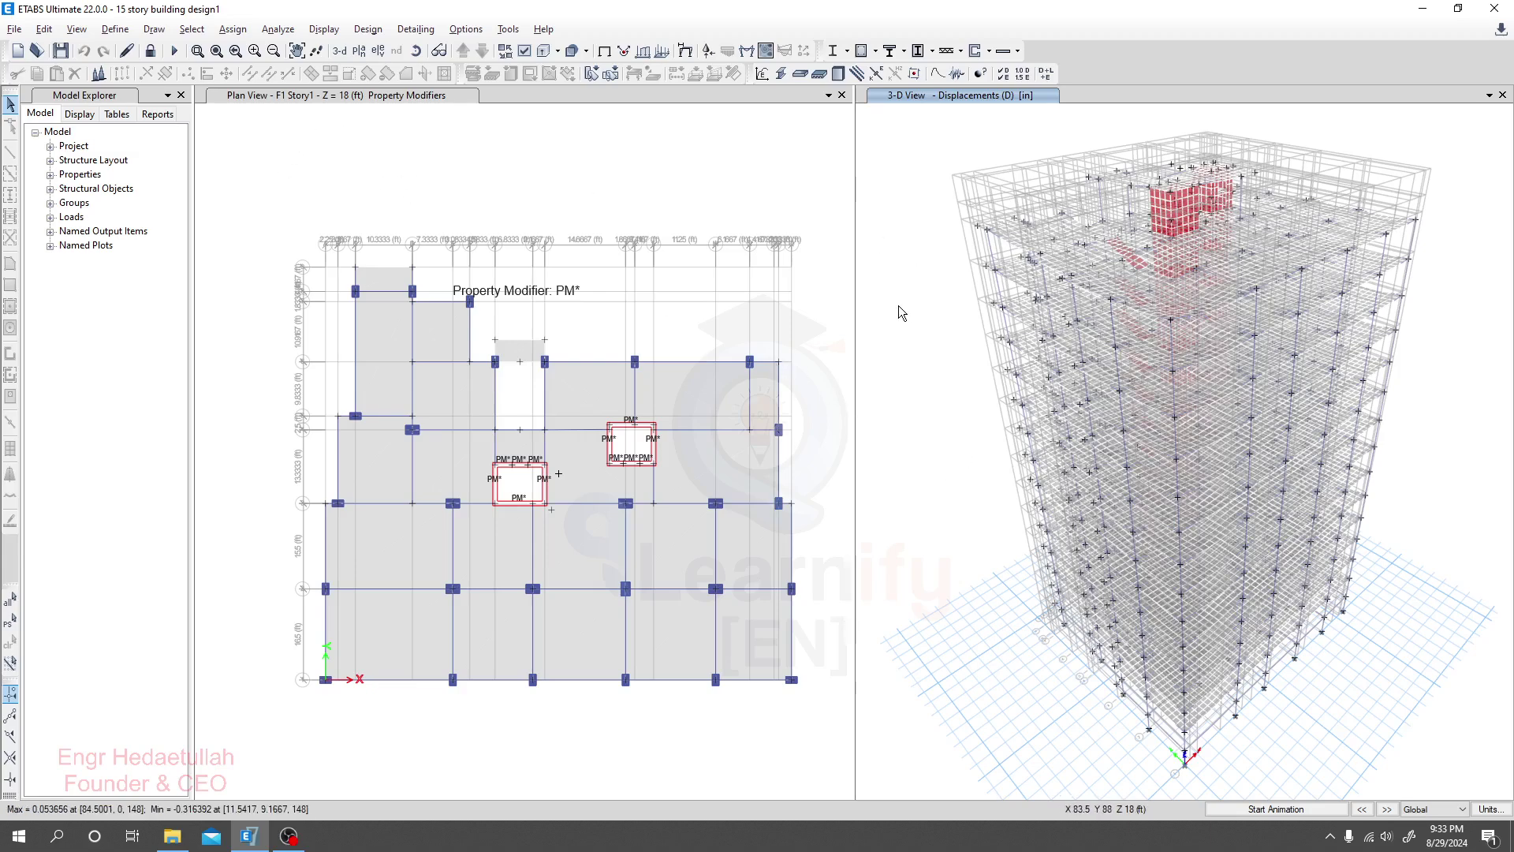
- Start the concrete frame design check on the analyzed building model
left_click(875, 52)
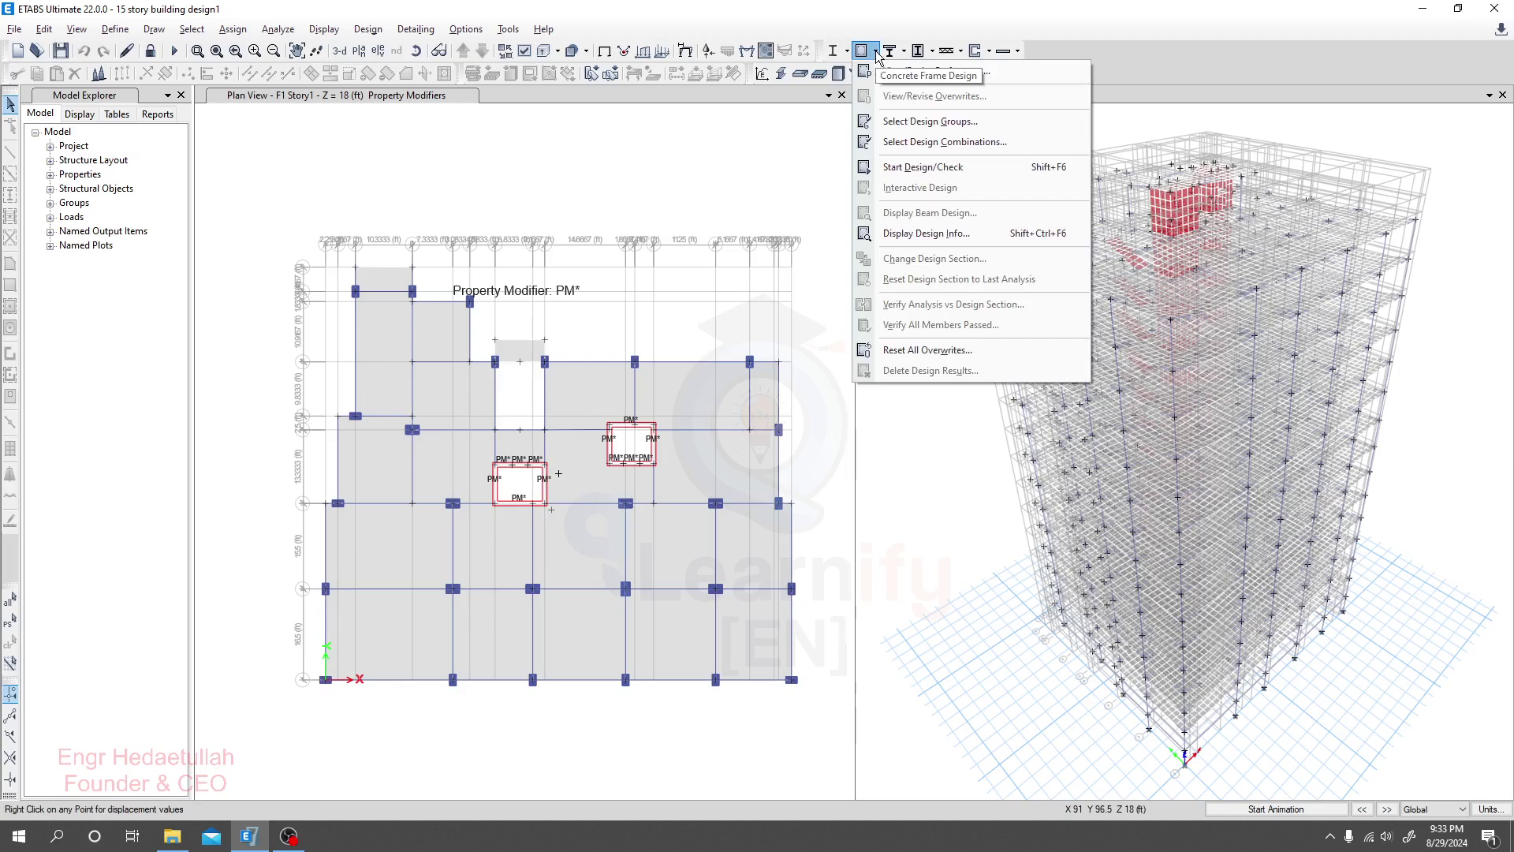
left_click(876, 52)
left_click(875, 51)
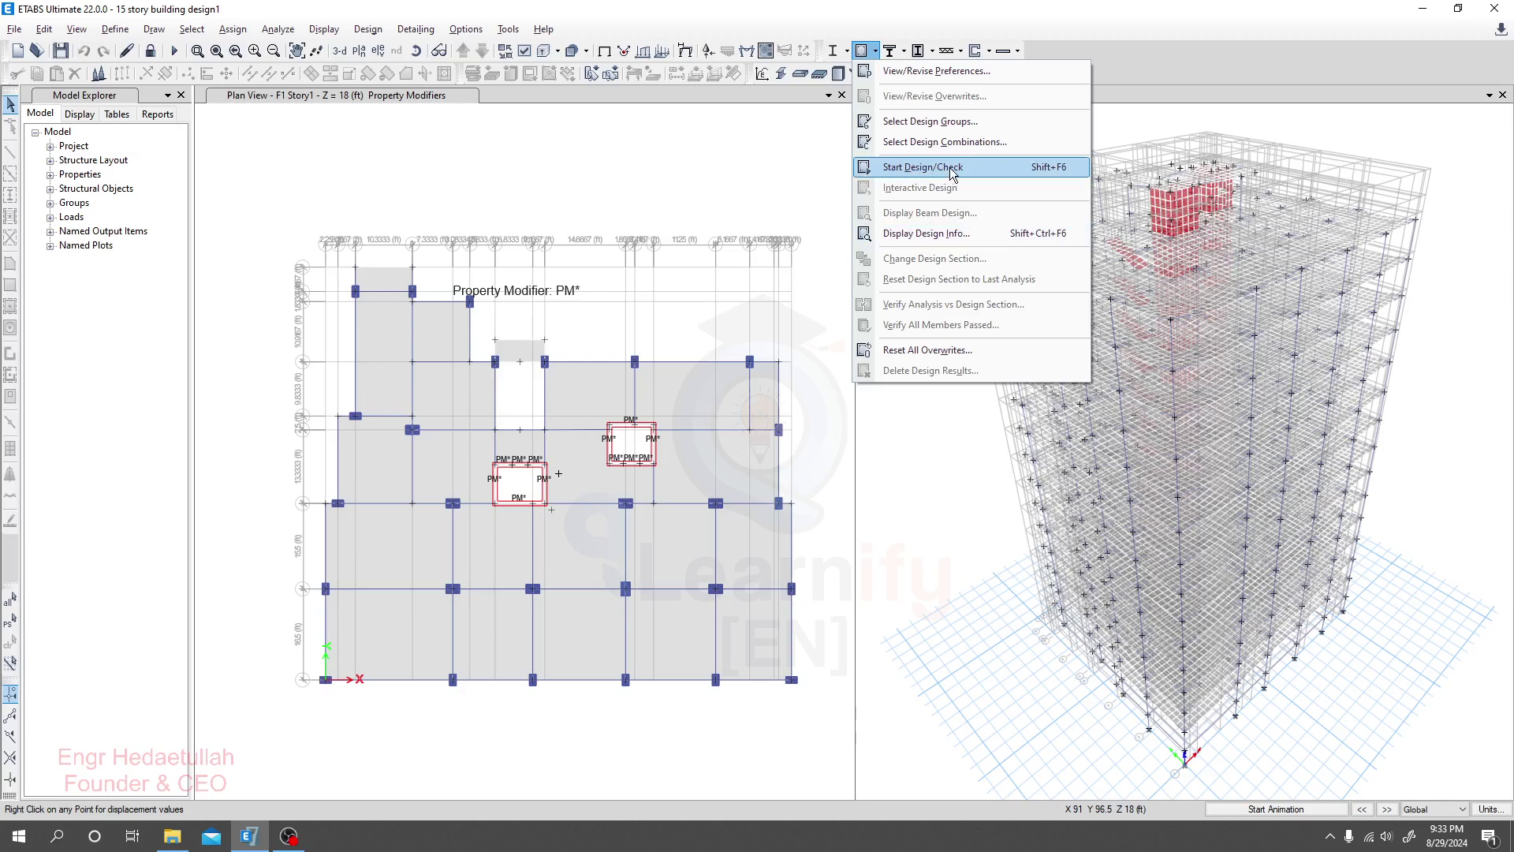
left_click(862, 51)
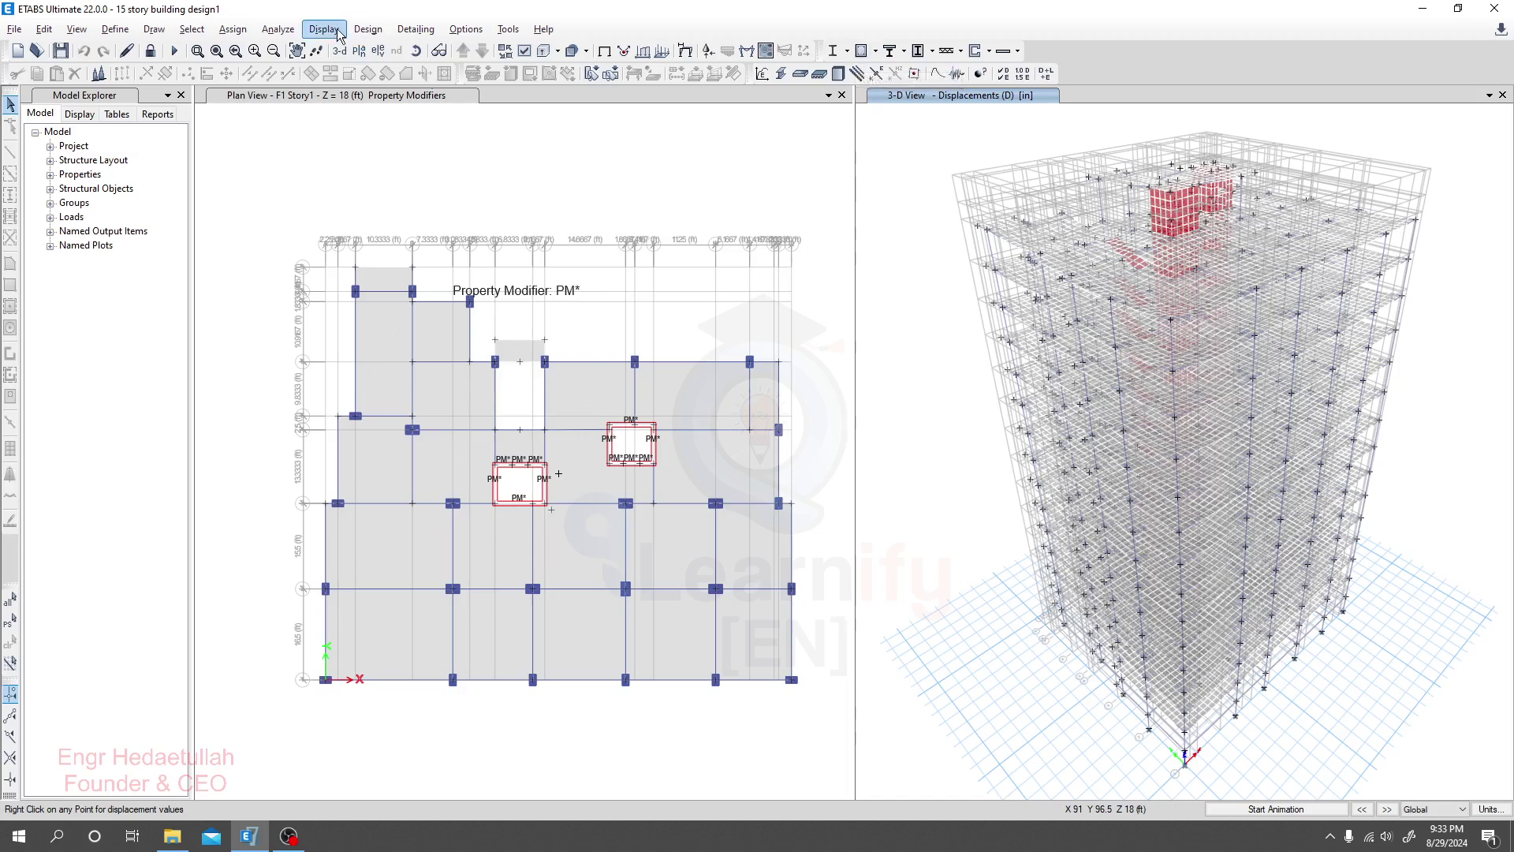
left_click(368, 29)
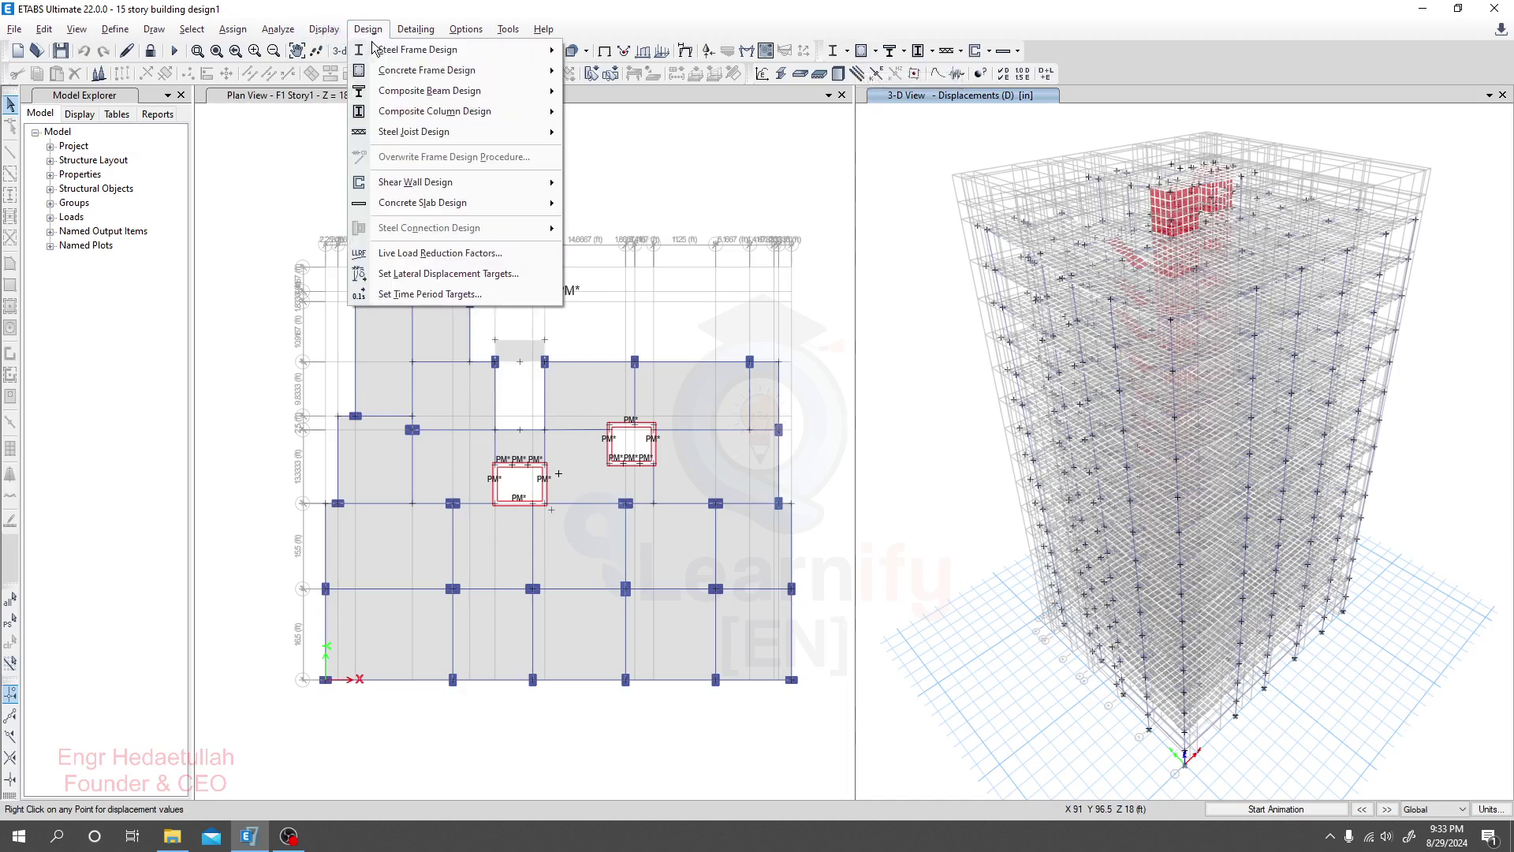
mouse_move(403, 73)
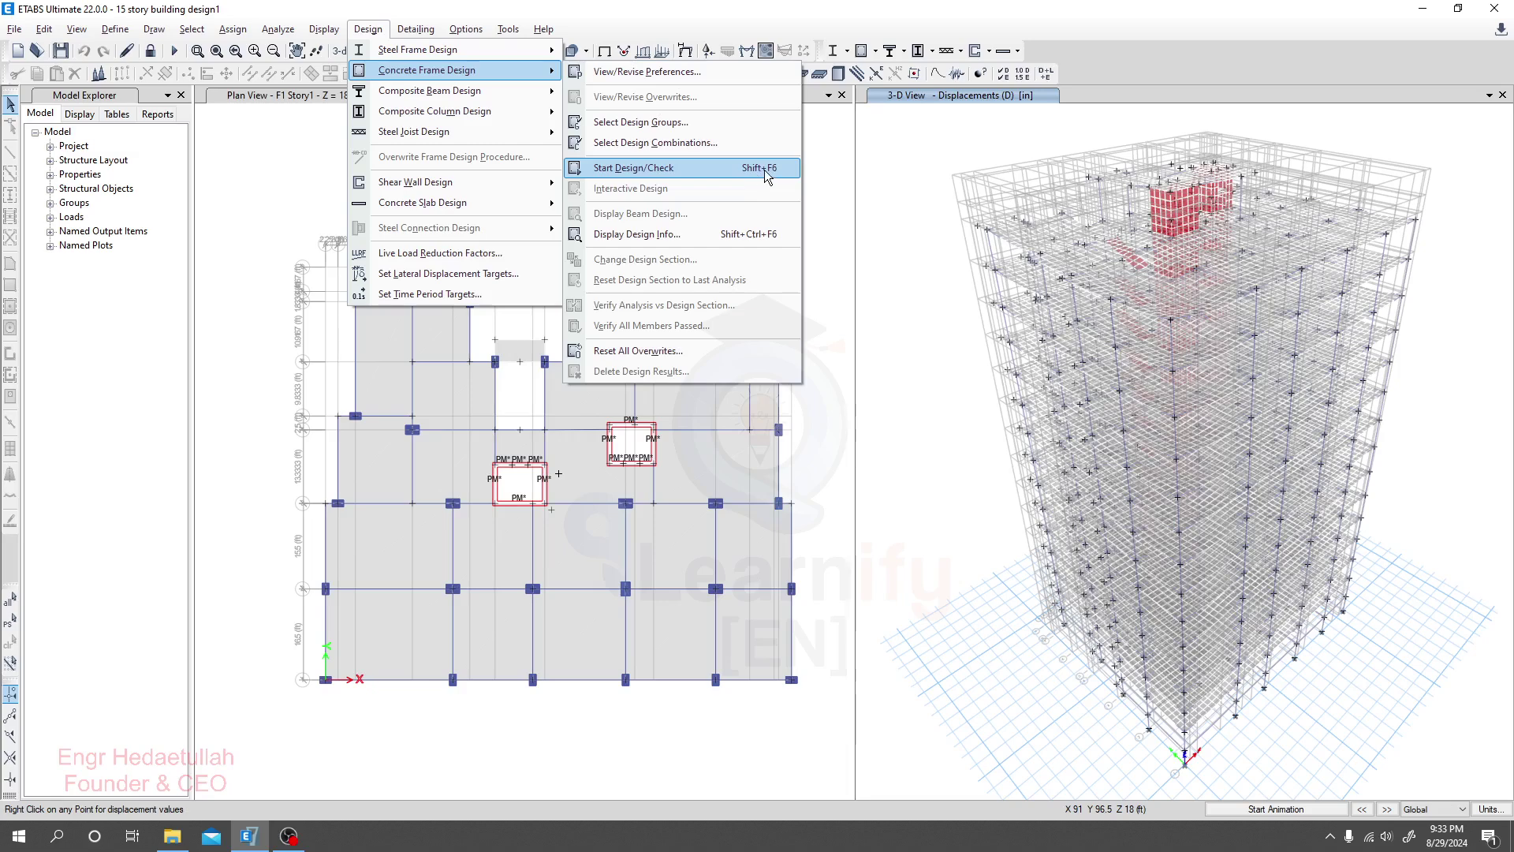
left_click(697, 168)
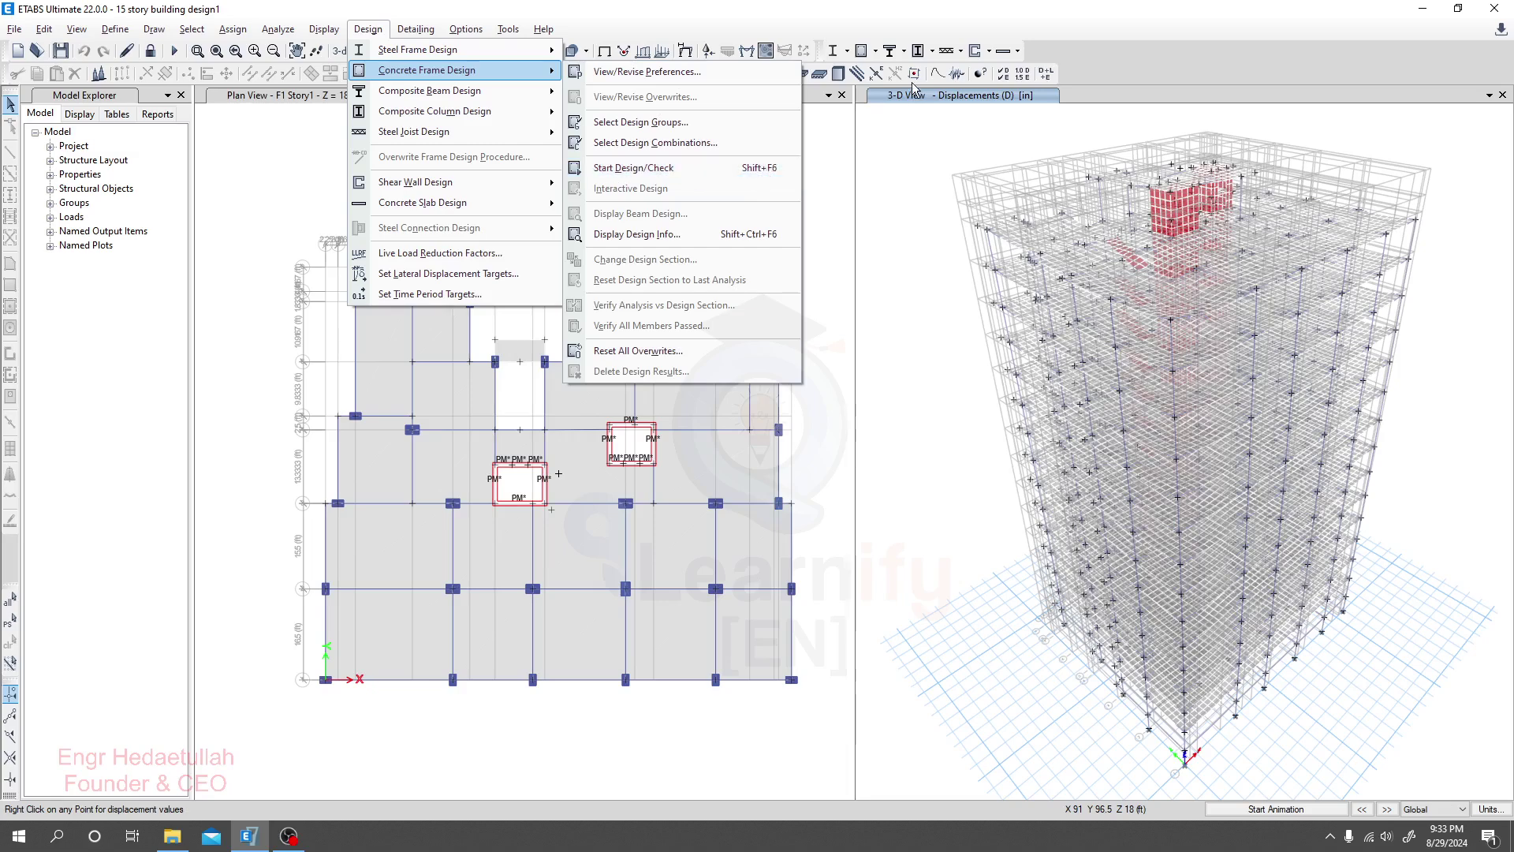
left_click(875, 52)
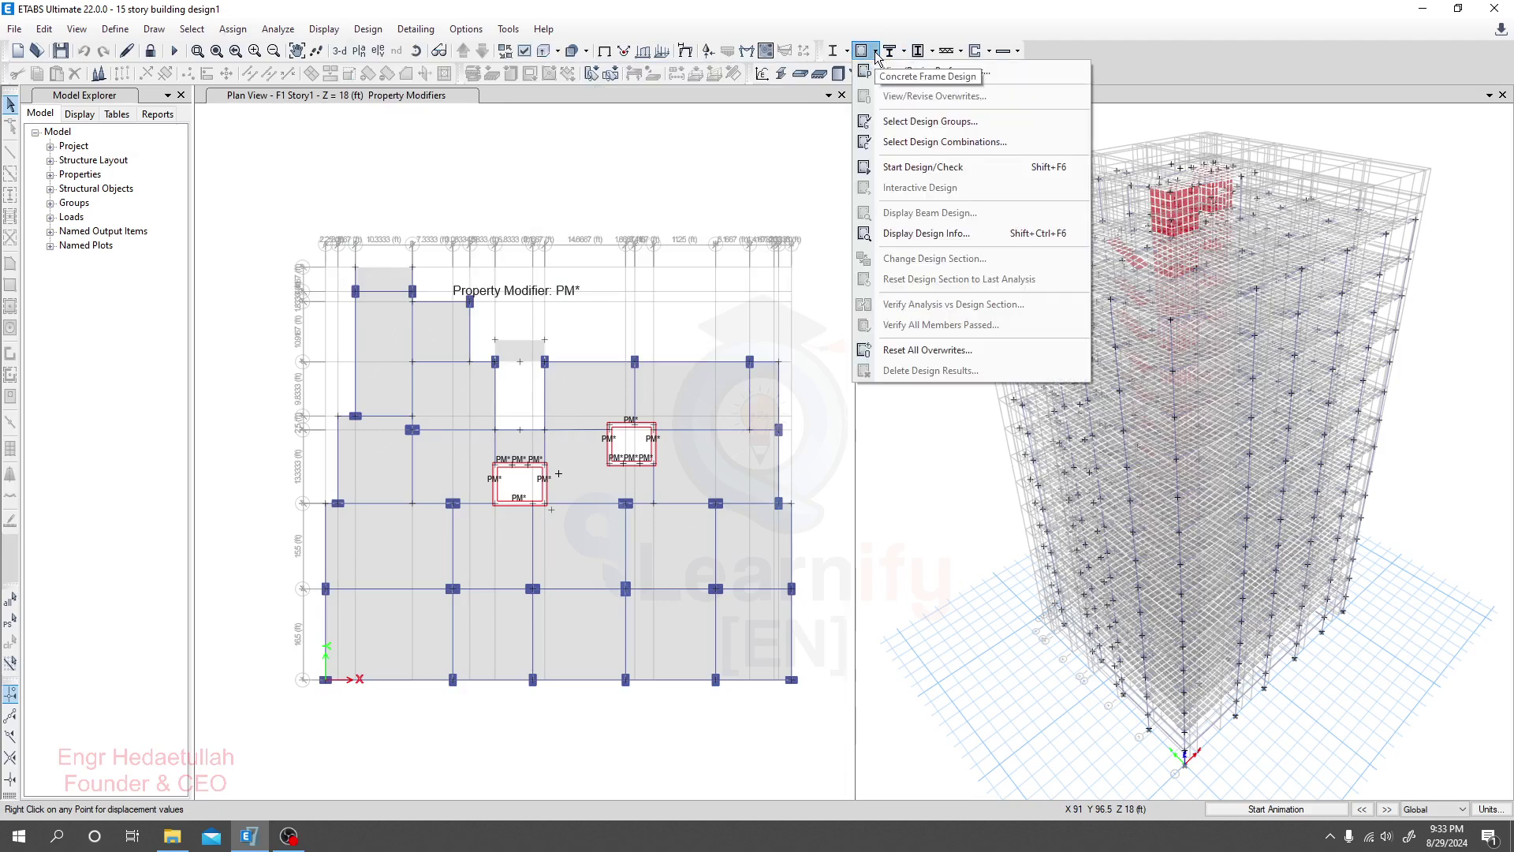
left_click(919, 169)
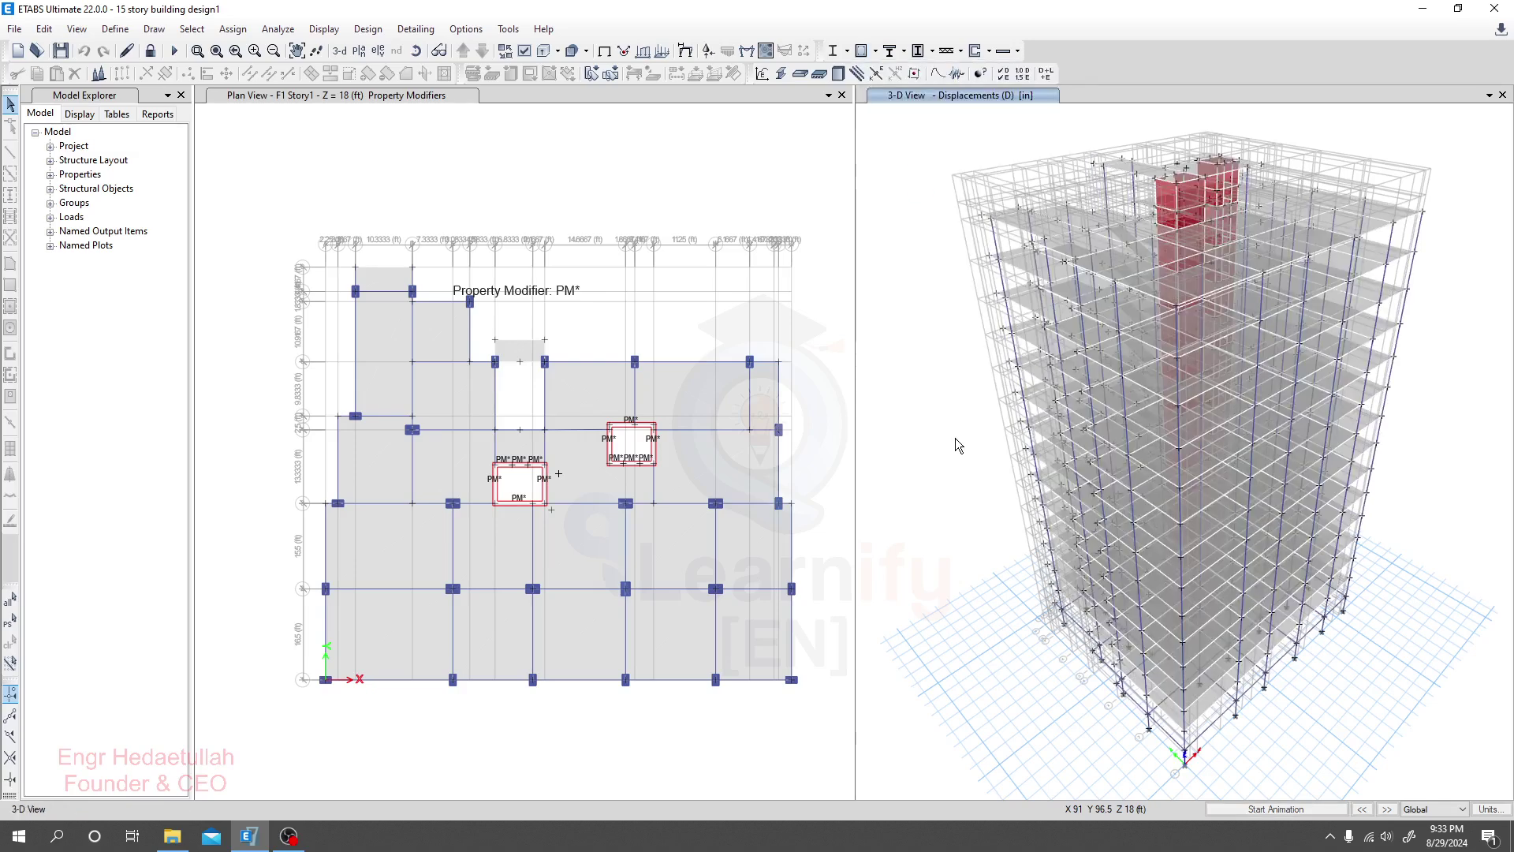